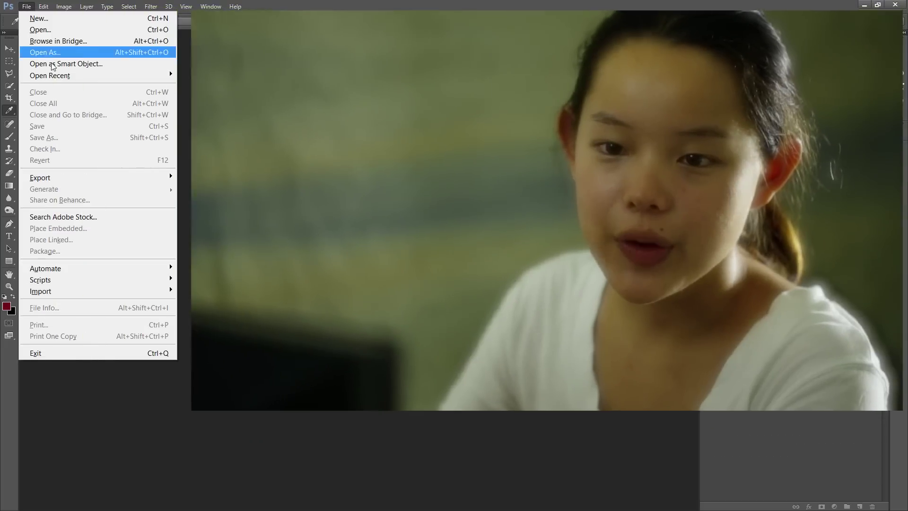
# - Open _MG_4846.CR2 through Camera Raw as a smart object layer in Photoshop
pyautogui.moveTo(55, 72)
pyautogui.click(276, 77)
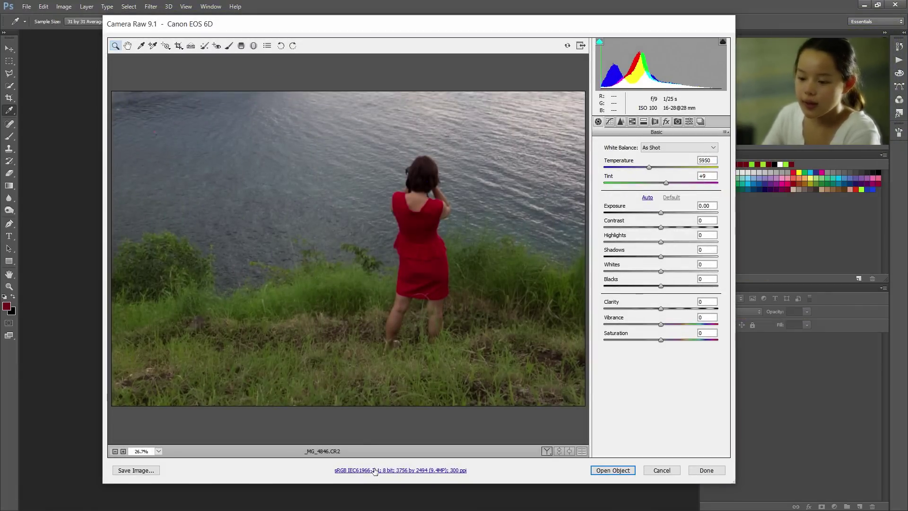
pyautogui.click(375, 470)
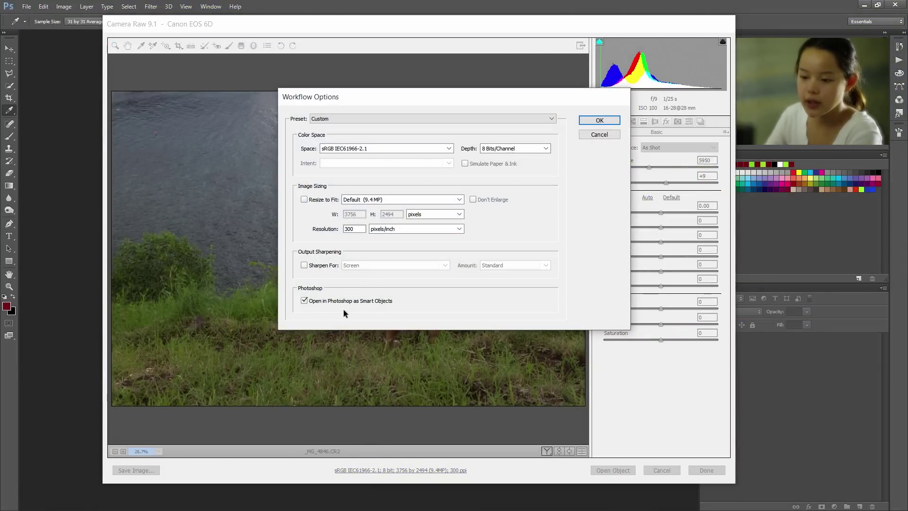
pyautogui.click(599, 121)
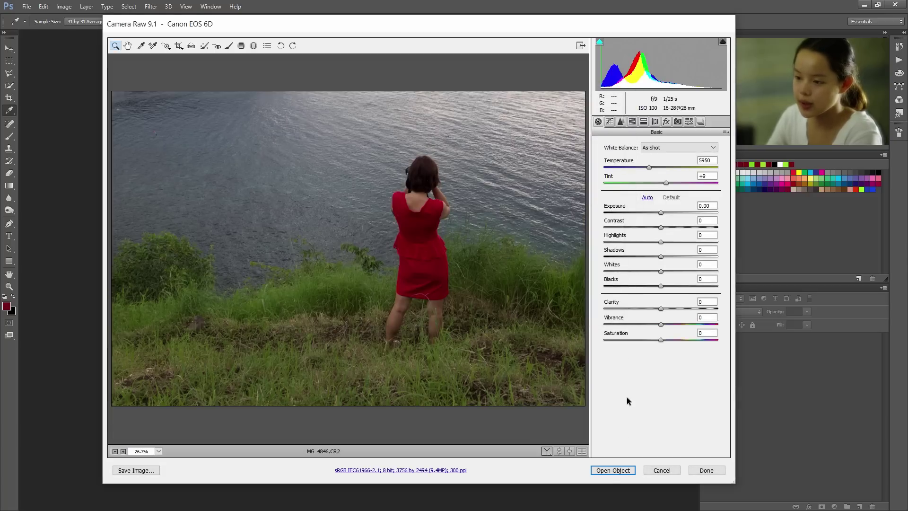
pyautogui.click(613, 470)
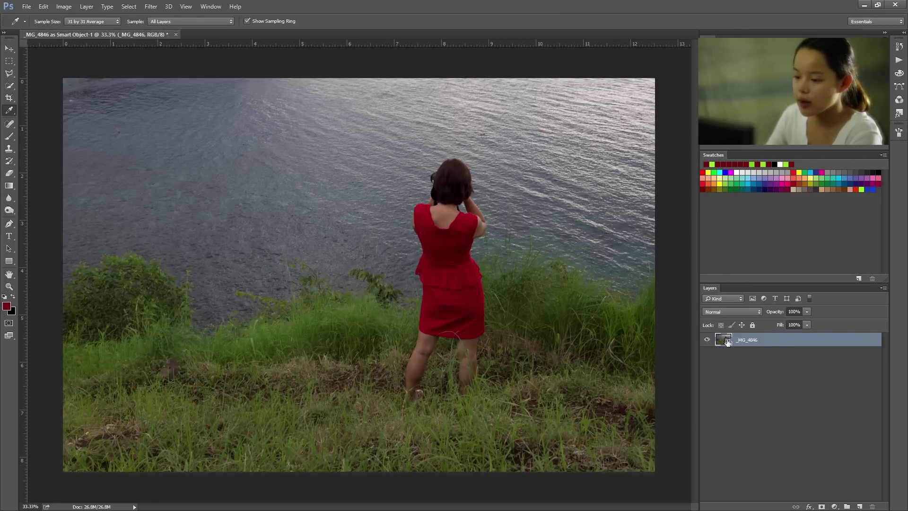
# - Duplicate the _MG_4846 smart object layer and rasterize the copy
pyautogui.doubleClick(727, 341)
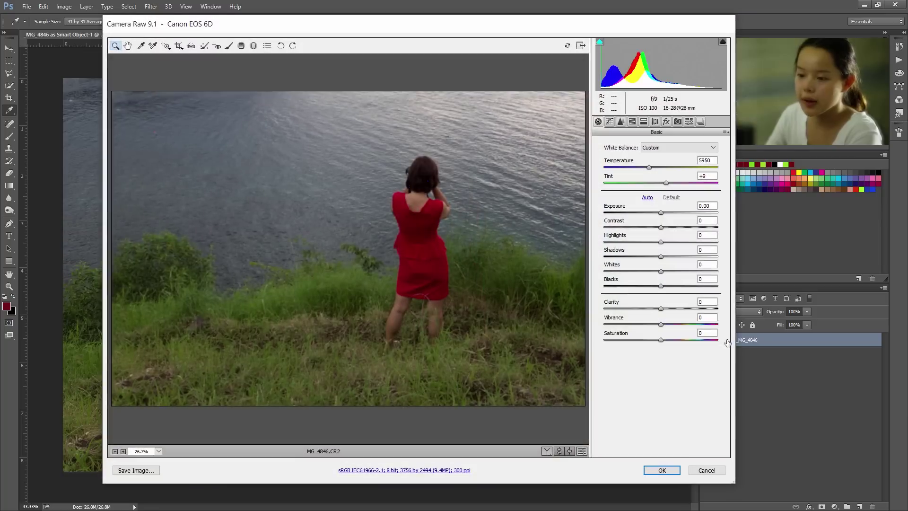
pyautogui.click(662, 470)
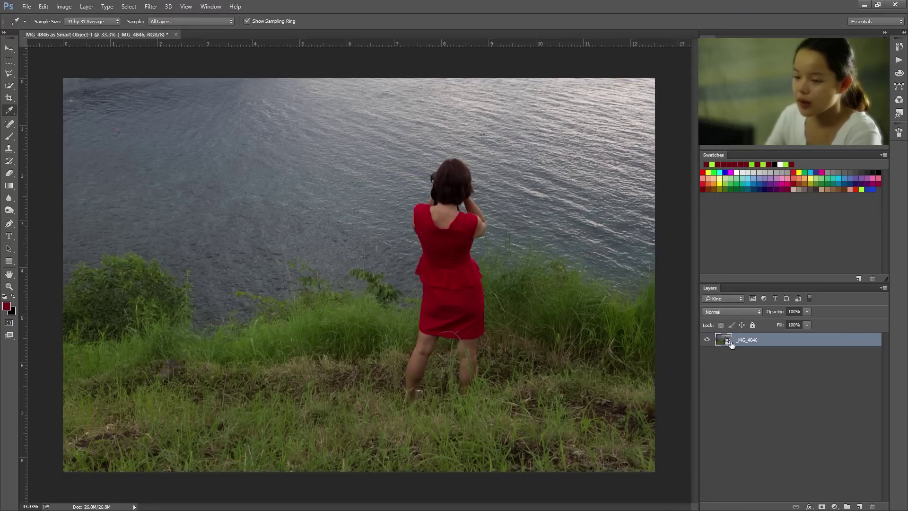
pyautogui.hotkey('ctrl', 'j')
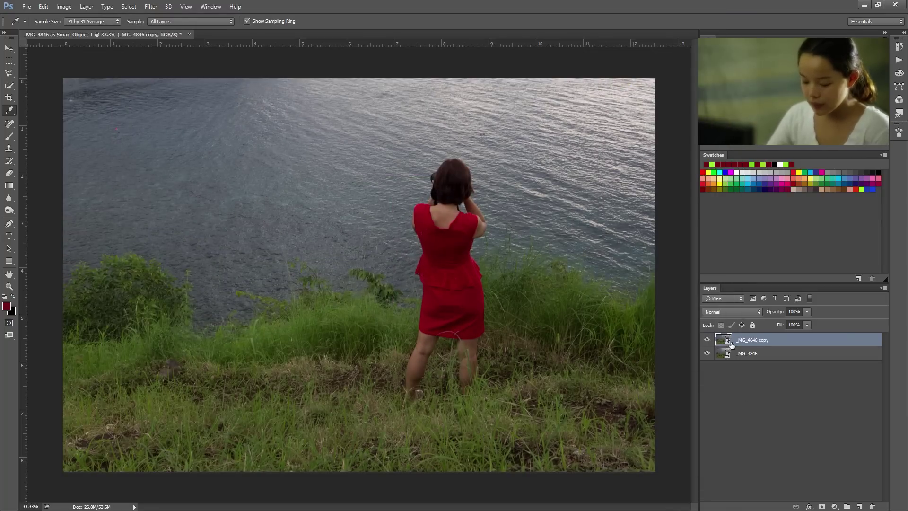
pyautogui.rightClick(734, 346)
pyautogui.click(553, 287)
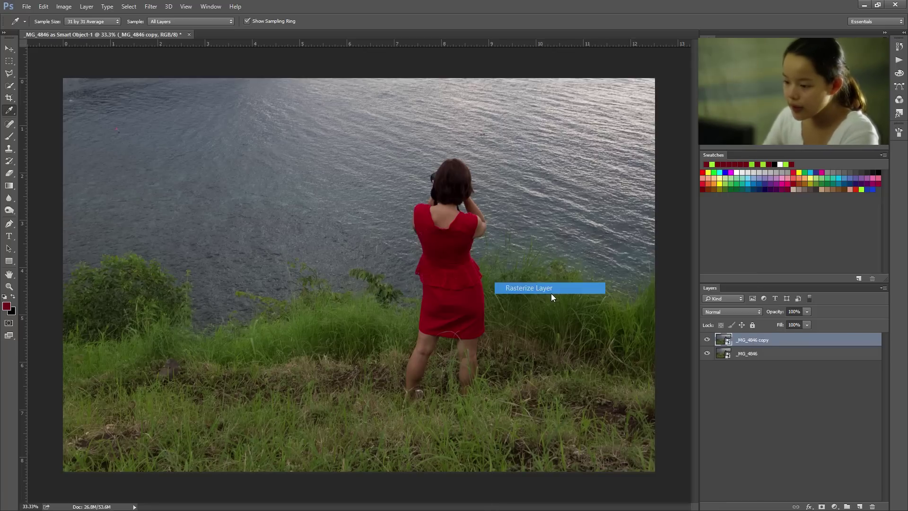
# - Rename the copy 'Before', move it below _MG_4846, and reselect _MG_4846
pyautogui.doubleClick(750, 340)
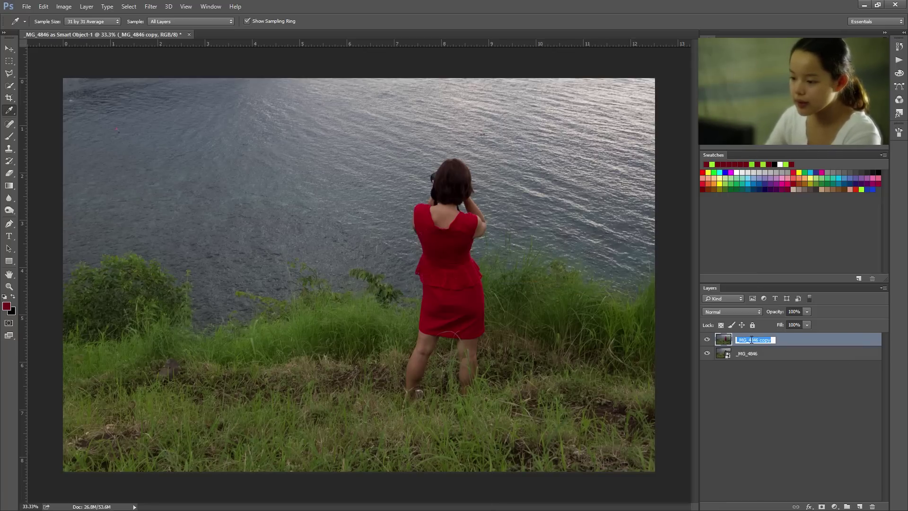
pyautogui.write('Befo')
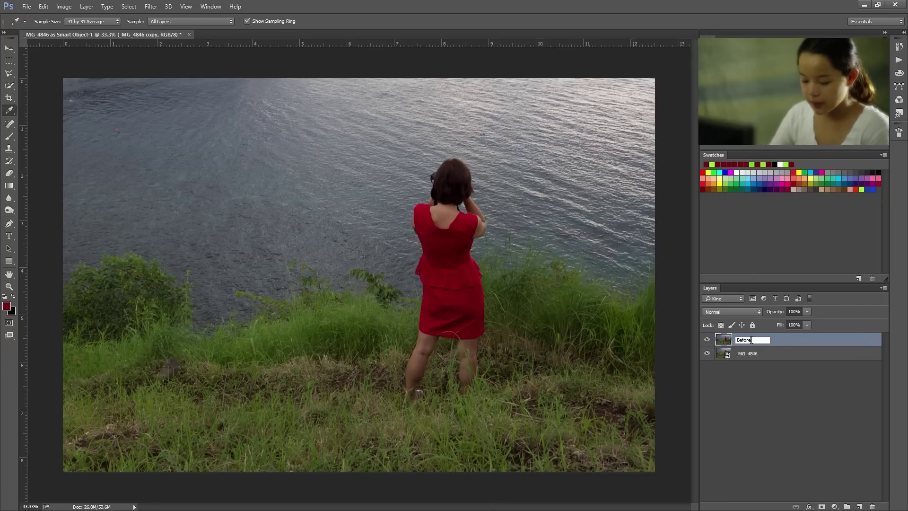
pyautogui.write('re')
pyautogui.press('Return')
pyautogui.moveTo(752, 341); pyautogui.dragTo(758, 360)
pyautogui.click(752, 342)
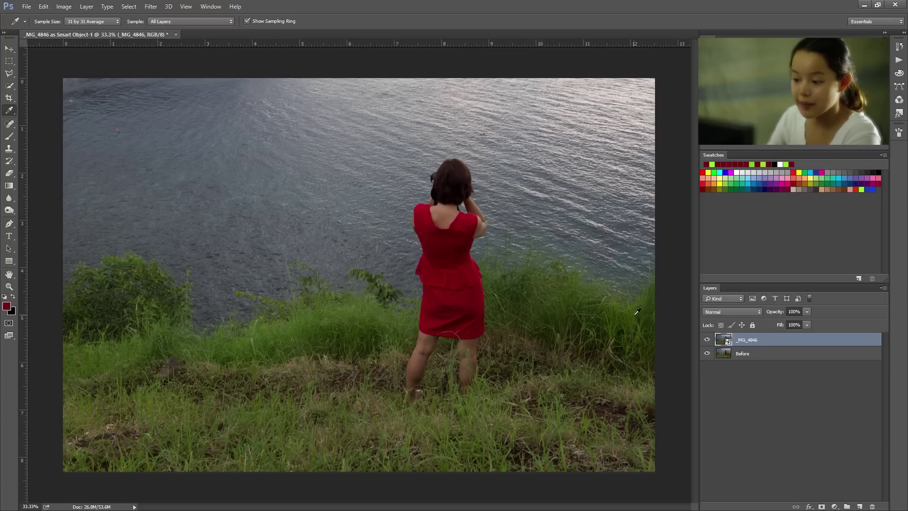
# - In the Adobe Color Themes panel, sample the dress red as the triad's base colour
pyautogui.click(211, 10)
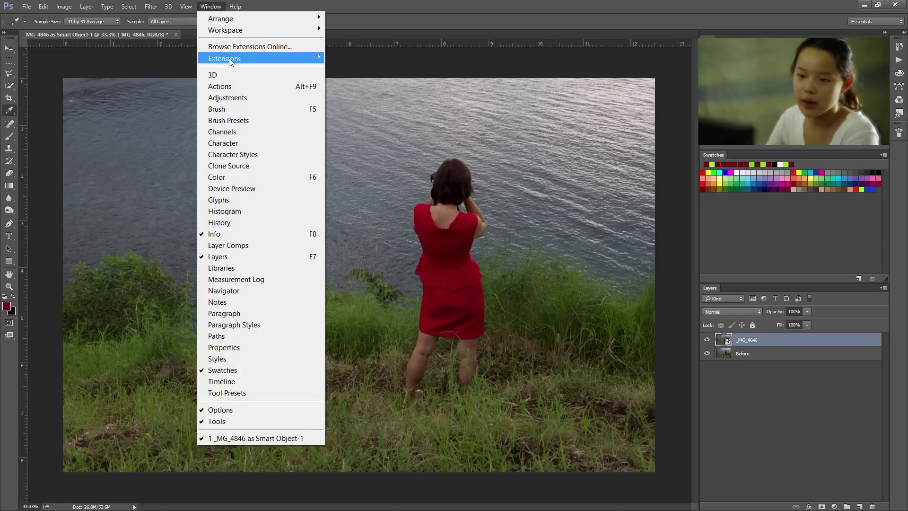
pyautogui.moveTo(229, 58)
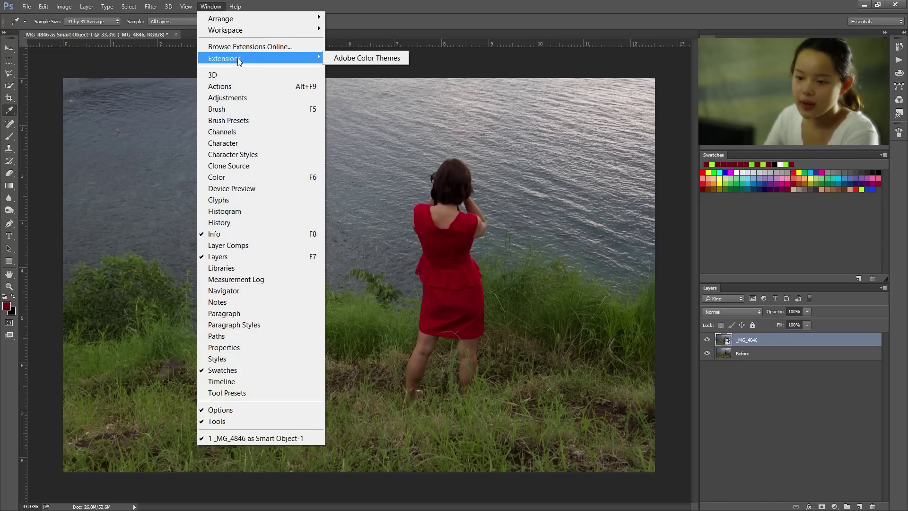
pyautogui.click(345, 58)
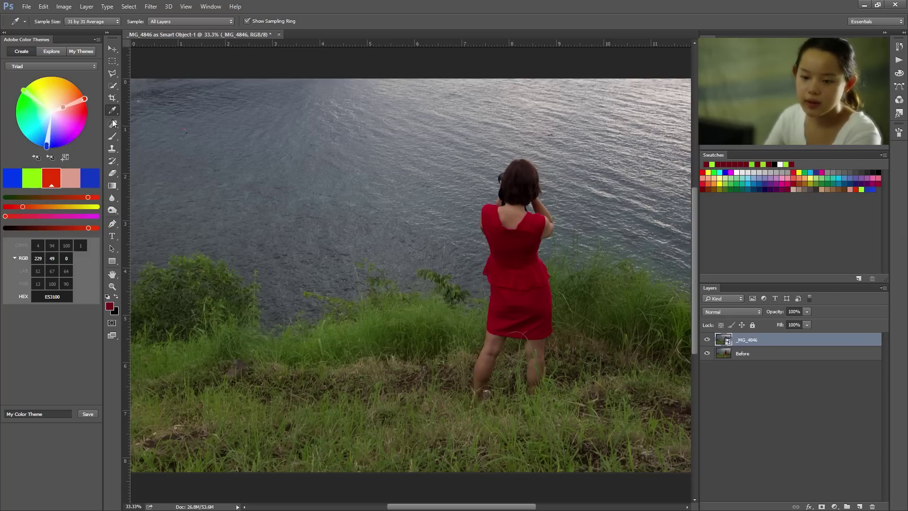
pyautogui.click(522, 281)
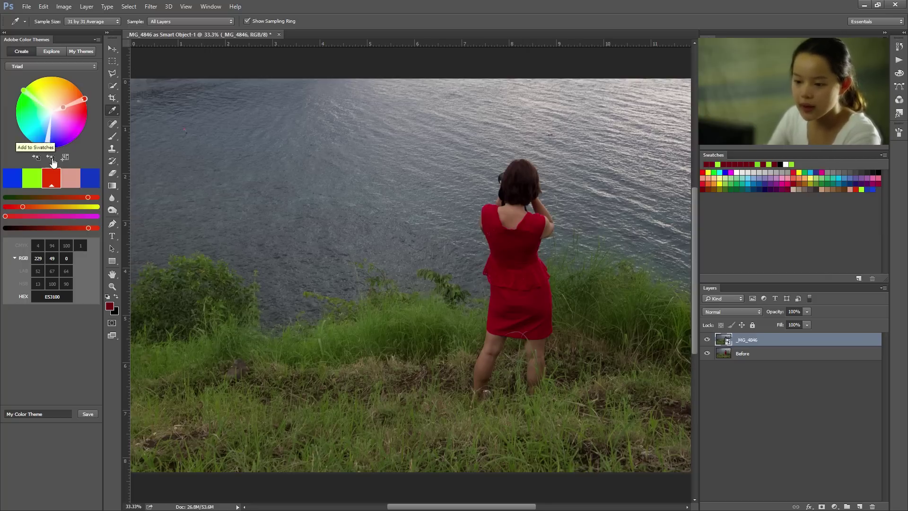
pyautogui.click(50, 158)
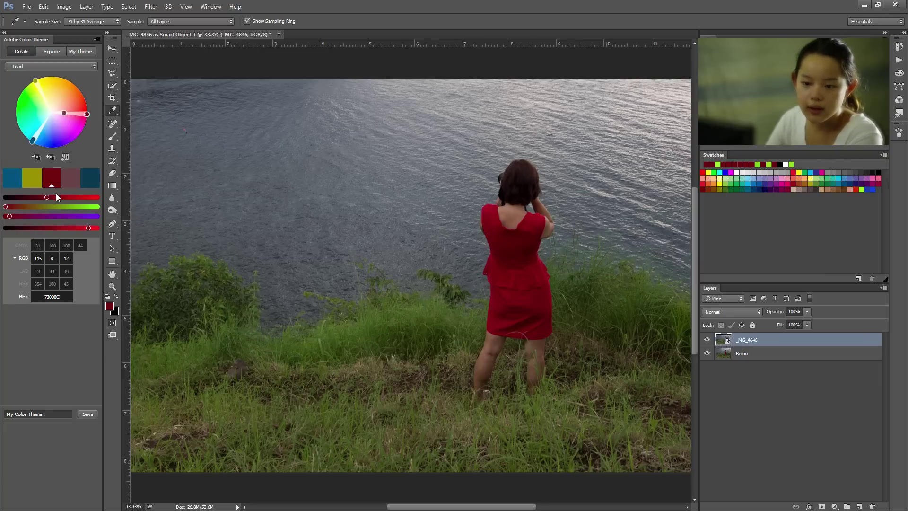
# - Fine-tune the base red swatch sliders until it reads HEX BD2800
pyautogui.moveTo(55, 197); pyautogui.dragTo(82, 199)
pyautogui.click(32, 177)
pyautogui.click(51, 179)
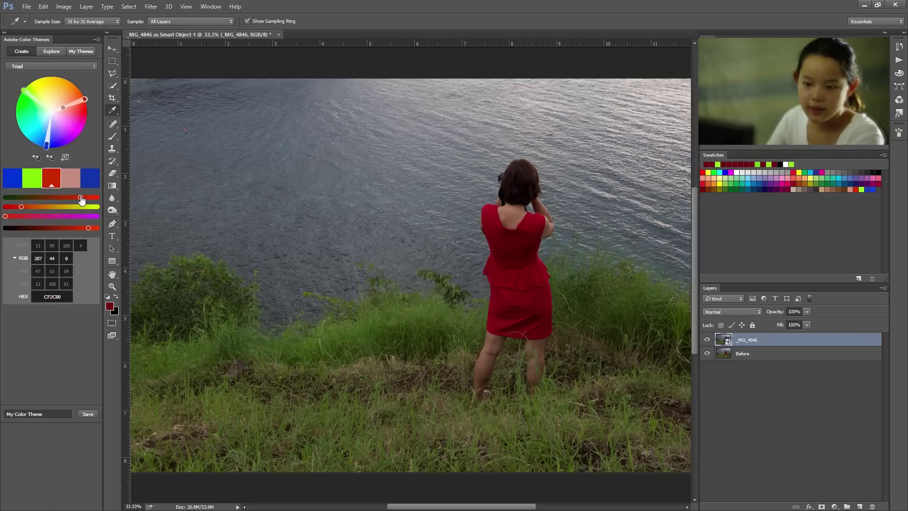
pyautogui.moveTo(77, 233); pyautogui.dragTo(74, 233)
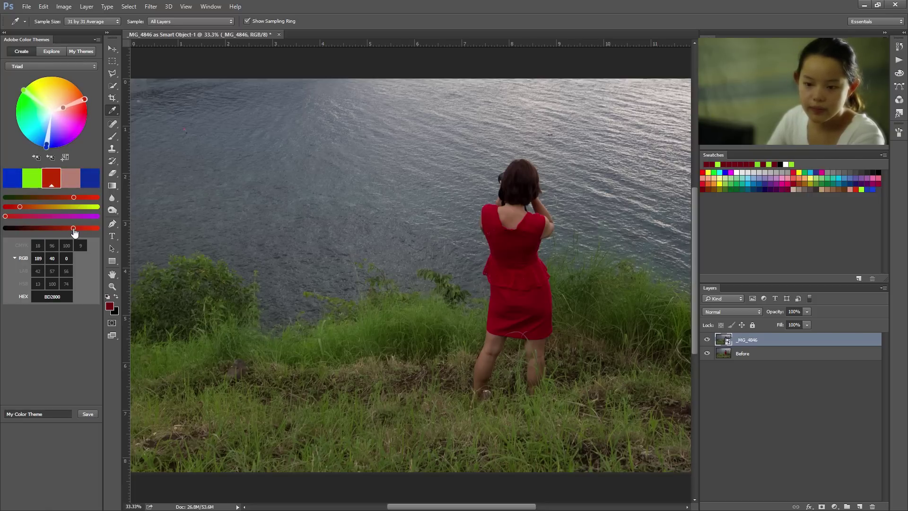
# - Test Exposure at both extremes with highlight clipping shown, then return it near zero
pyautogui.doubleClick(728, 340)
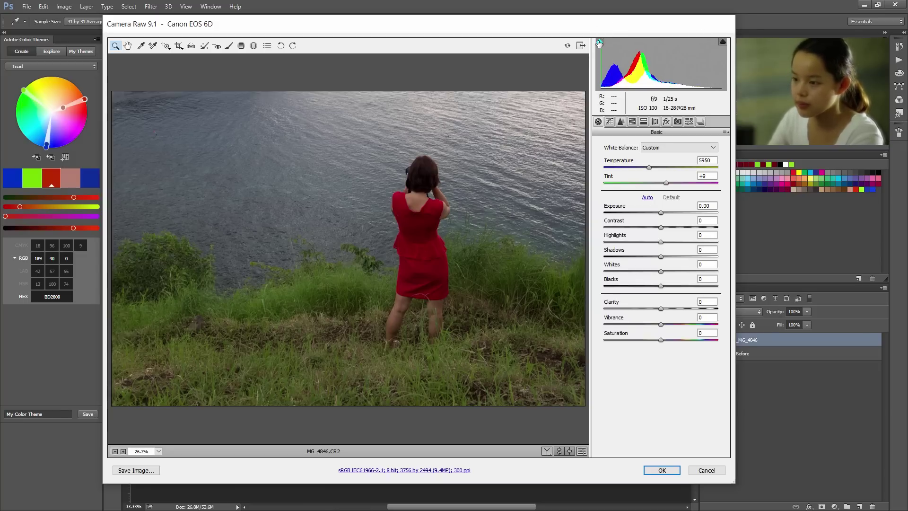
pyautogui.moveTo(661, 212); pyautogui.dragTo(614, 217)
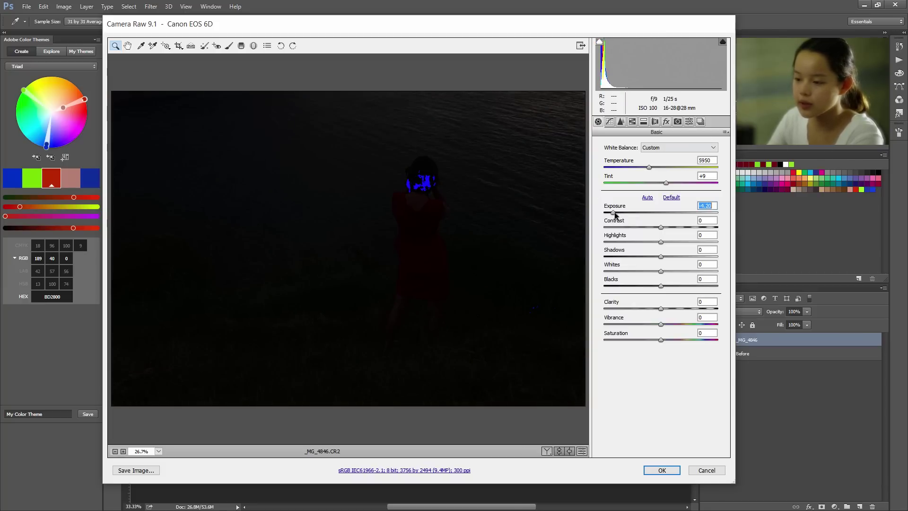
pyautogui.moveTo(615, 215); pyautogui.dragTo(725, 212)
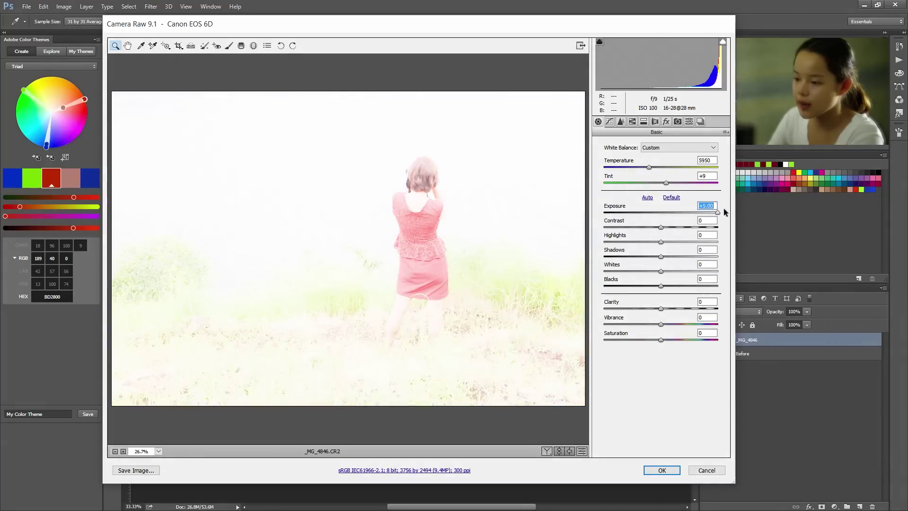
pyautogui.click(723, 42)
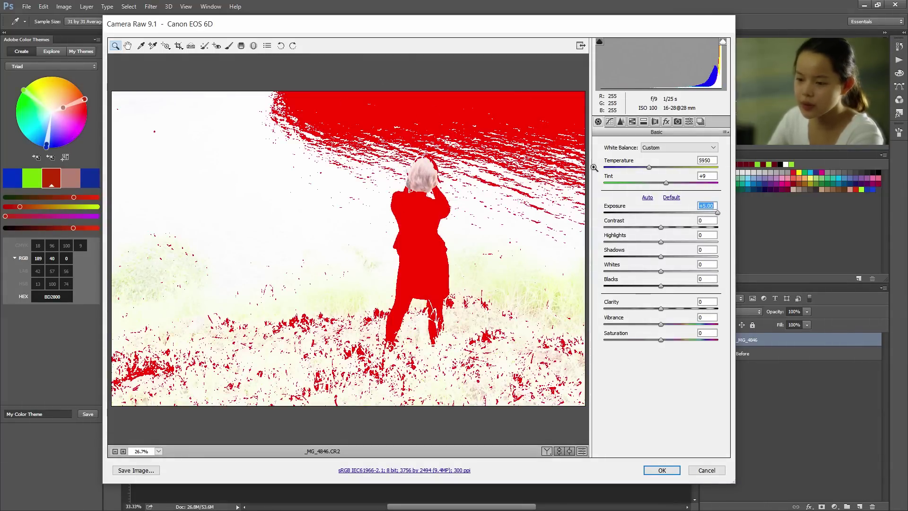
pyautogui.click(660, 212)
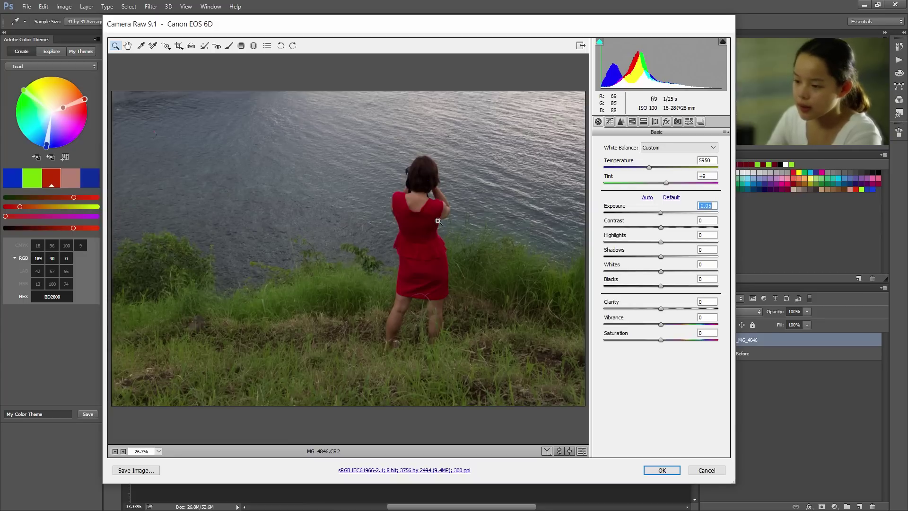
# - Zoom in on the woman, raise Blacks to +8, and fit the image with Ctrl+0
pyautogui.click(423, 190)
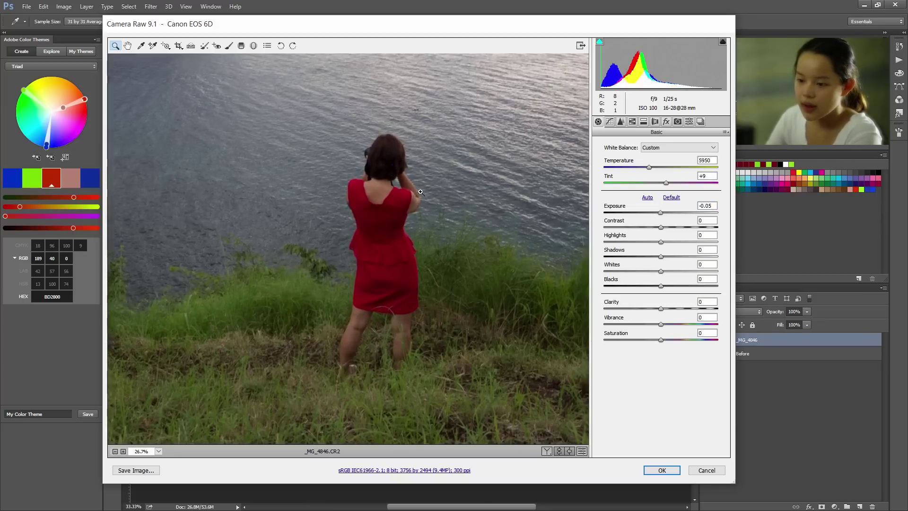
pyautogui.click(375, 171)
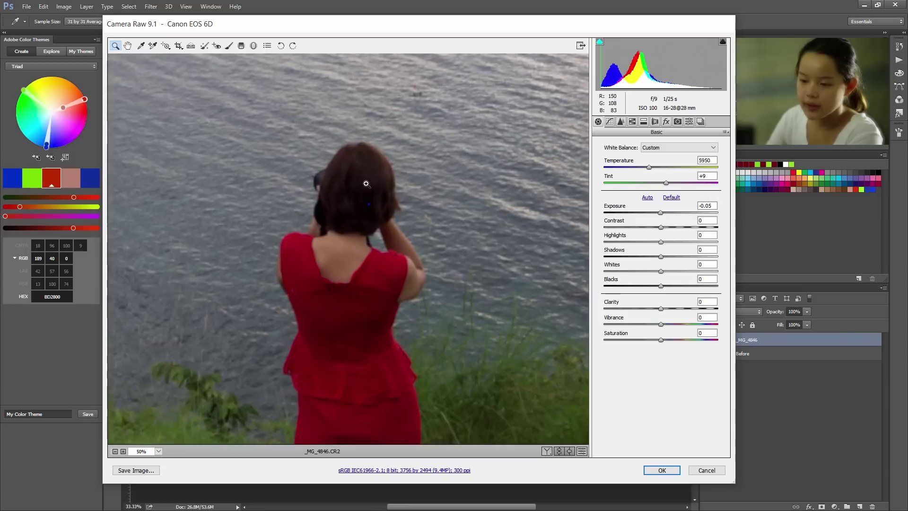
pyautogui.click(376, 210)
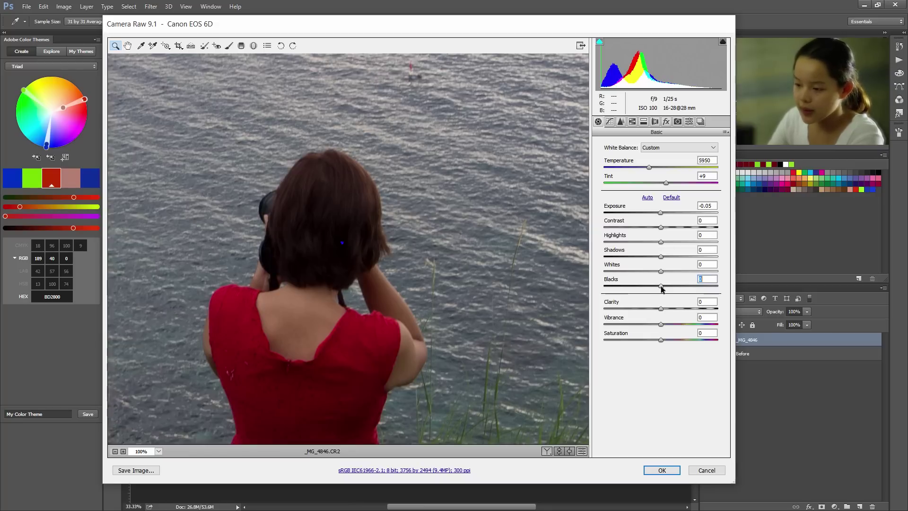
pyautogui.moveTo(664, 289); pyautogui.dragTo(665, 289)
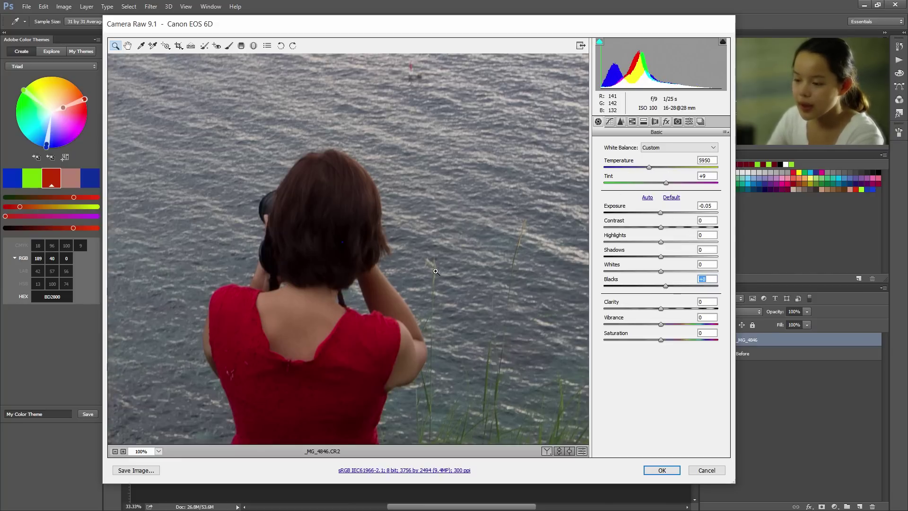
pyautogui.hotkey('ctrl', '0')
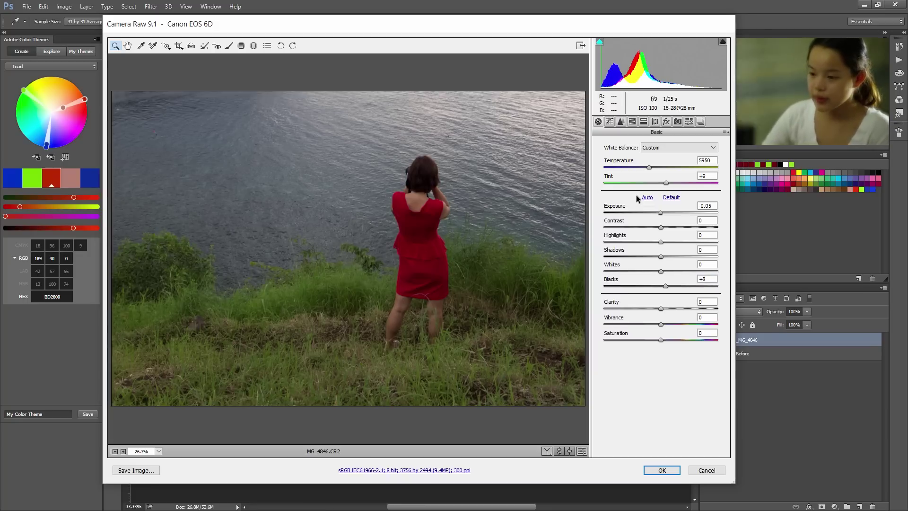
# - Set Temperature 4300, Exposure +1.05, Contrast +10 and Highlights -50 in Camera Raw Basic
pyautogui.moveTo(650, 168); pyautogui.dragTo(629, 172)
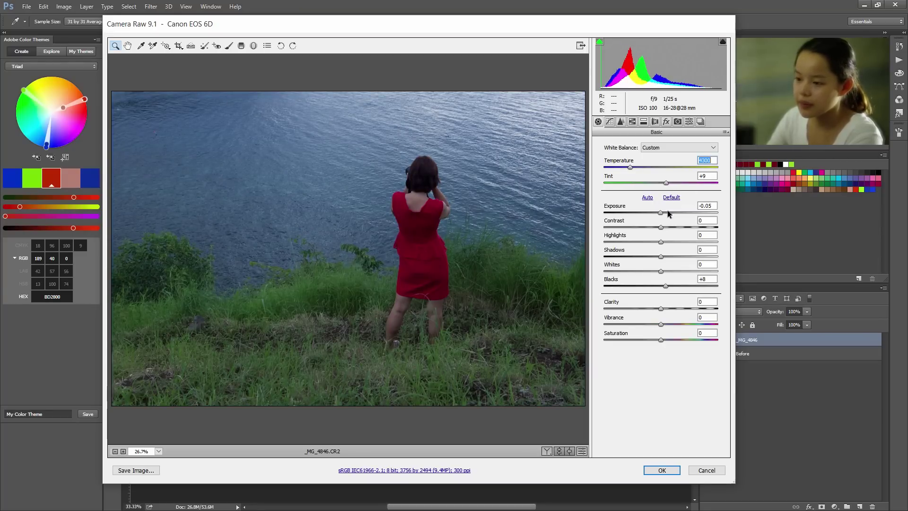
pyautogui.moveTo(661, 213); pyautogui.dragTo(665, 216)
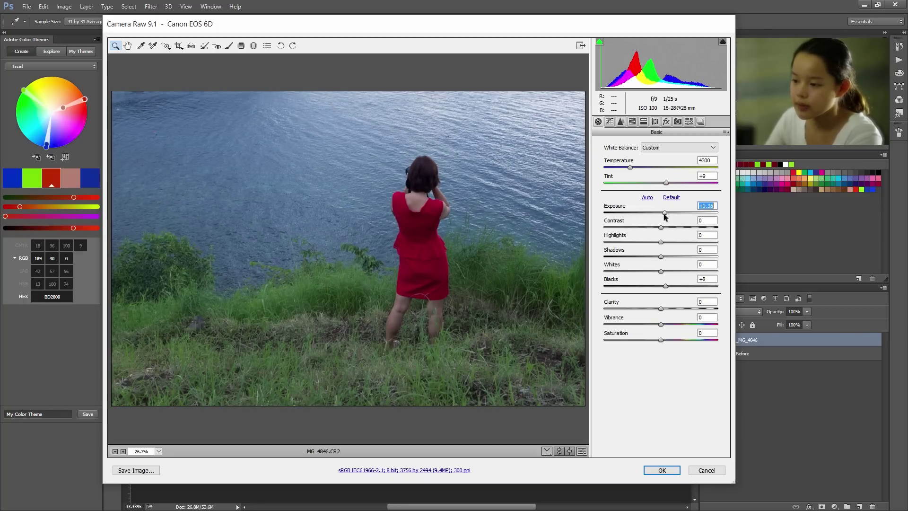
pyautogui.moveTo(664, 217)
pyautogui.mouseDown()
pyautogui.moveTo(673, 215)
pyautogui.moveTo(666, 226)
pyautogui.mouseUp()
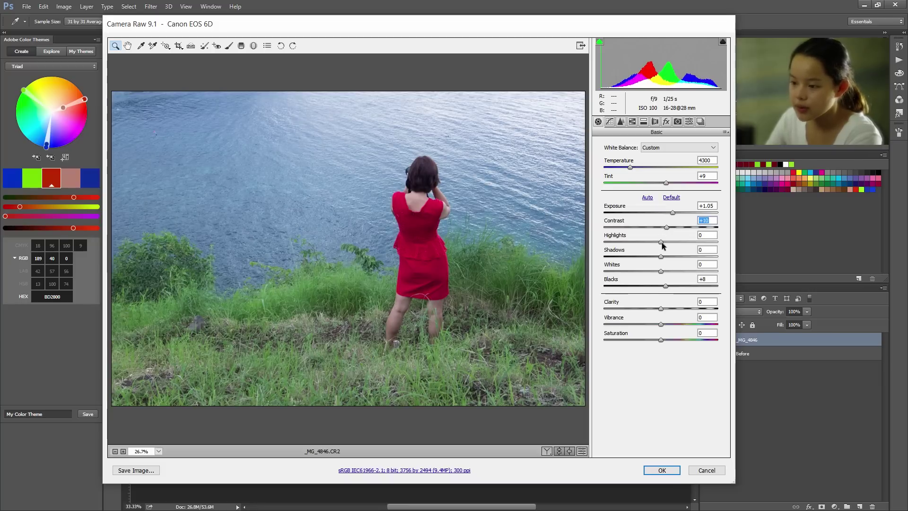
pyautogui.moveTo(662, 244); pyautogui.dragTo(630, 242)
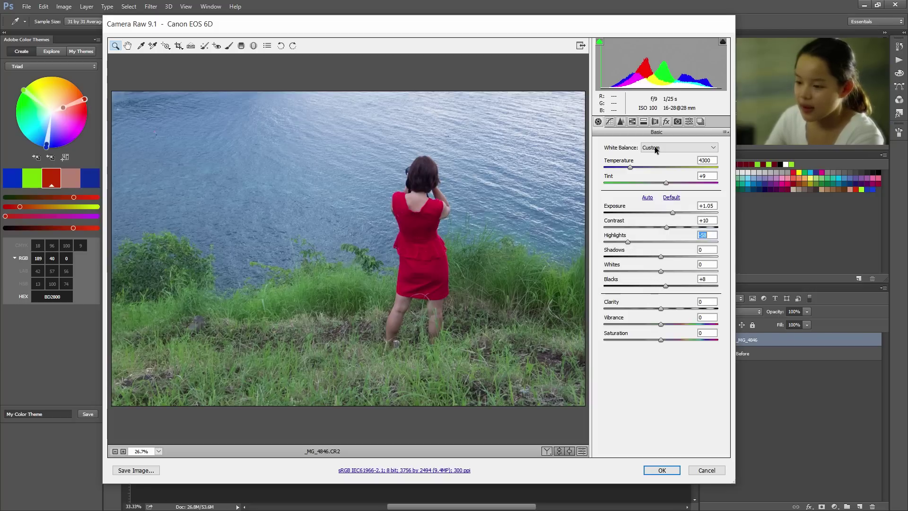
pyautogui.click(620, 121)
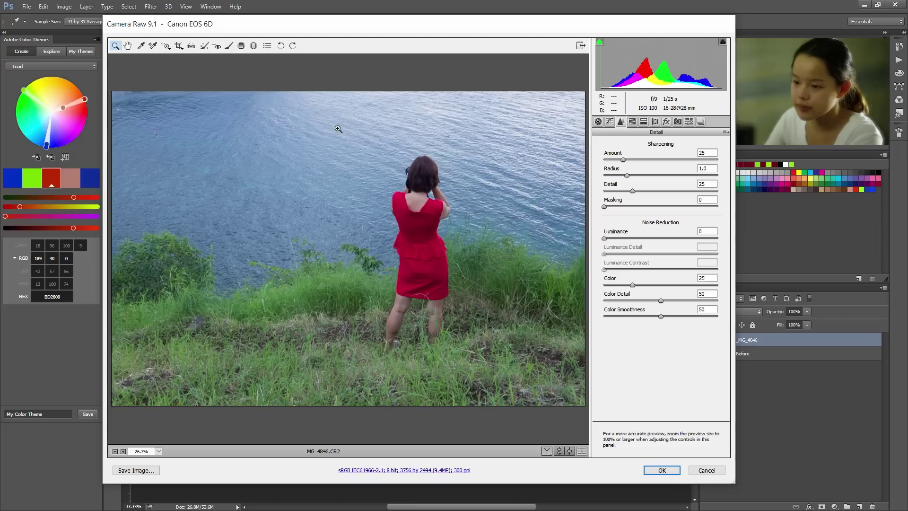
# - Set Luminance noise reduction to 5, then move to the HSL / Grayscale tab
pyautogui.moveTo(604, 237); pyautogui.dragTo(622, 242)
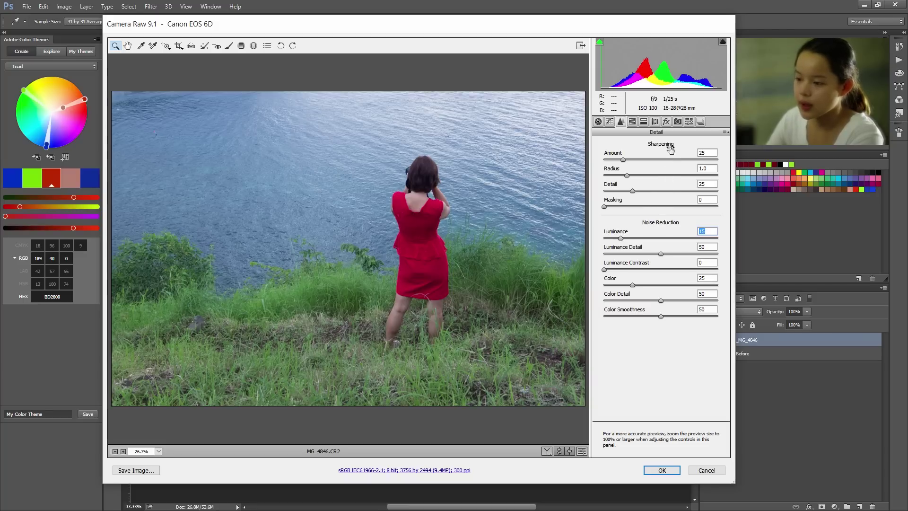
pyautogui.click(635, 122)
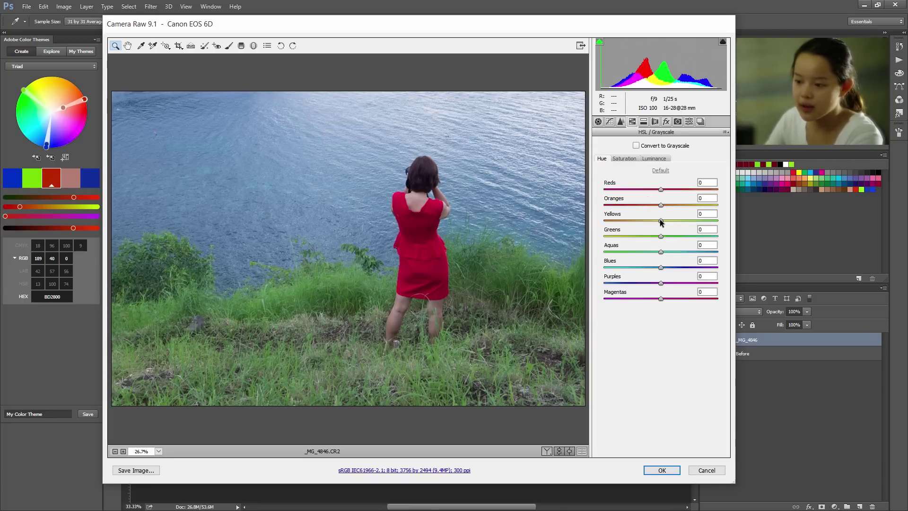
# - Set the Yellows hue to +73 and the Aquas hue to -22
pyautogui.moveTo(661, 221); pyautogui.dragTo(668, 221)
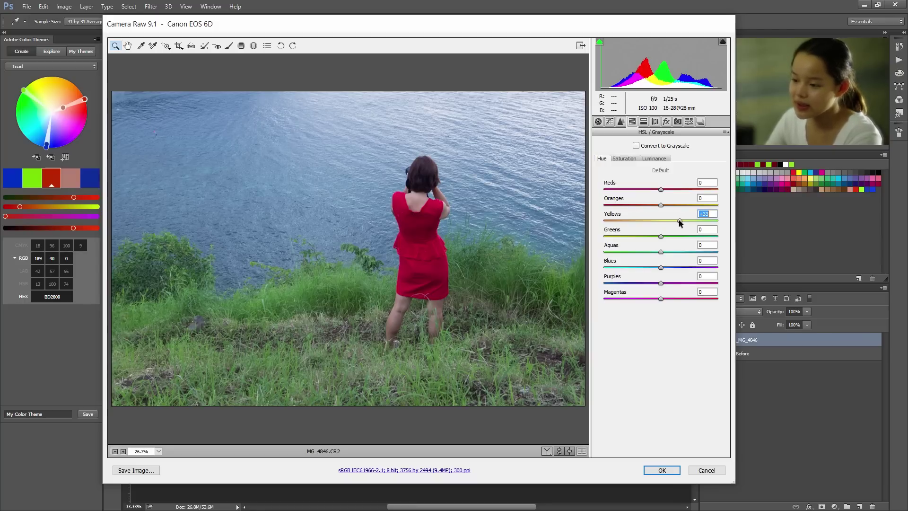
pyautogui.moveTo(679, 220); pyautogui.dragTo(703, 223)
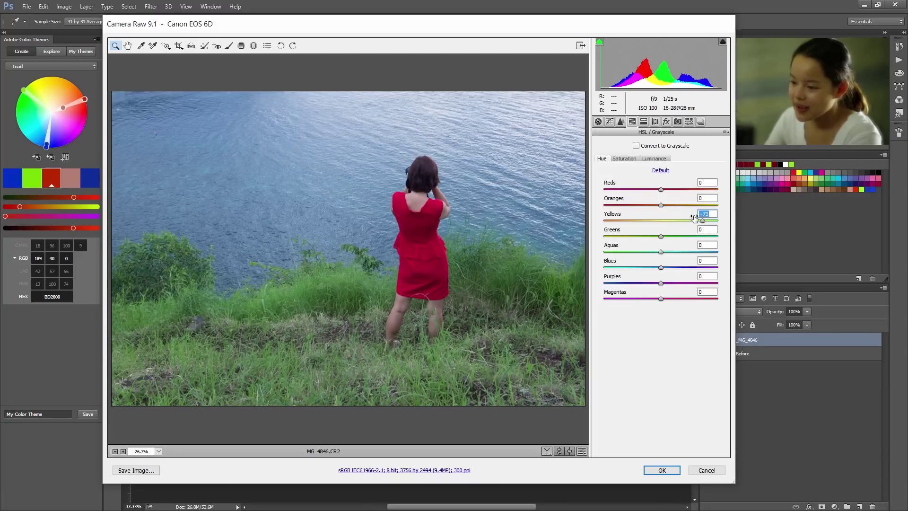
pyautogui.click(660, 252)
pyautogui.moveTo(656, 254); pyautogui.dragTo(667, 269)
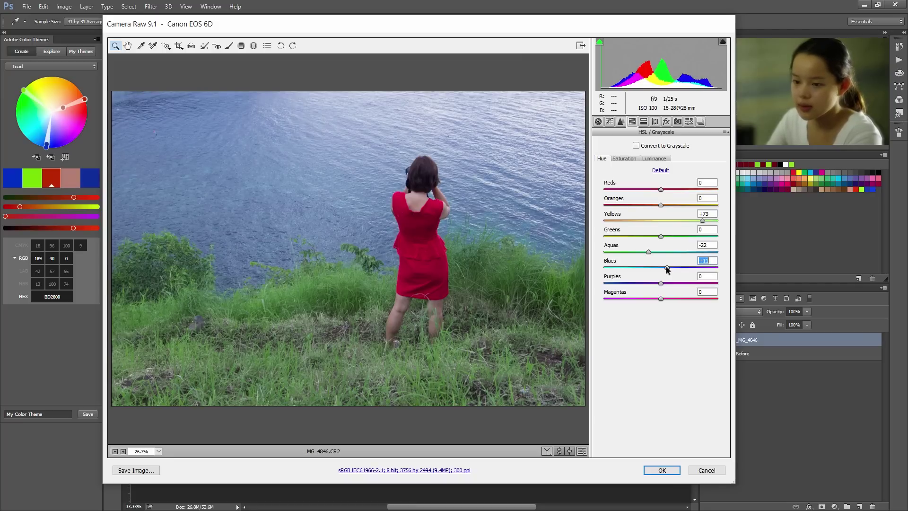
# - Raise Blues saturation to +50 and Greens saturation to about +36
pyautogui.click(624, 161)
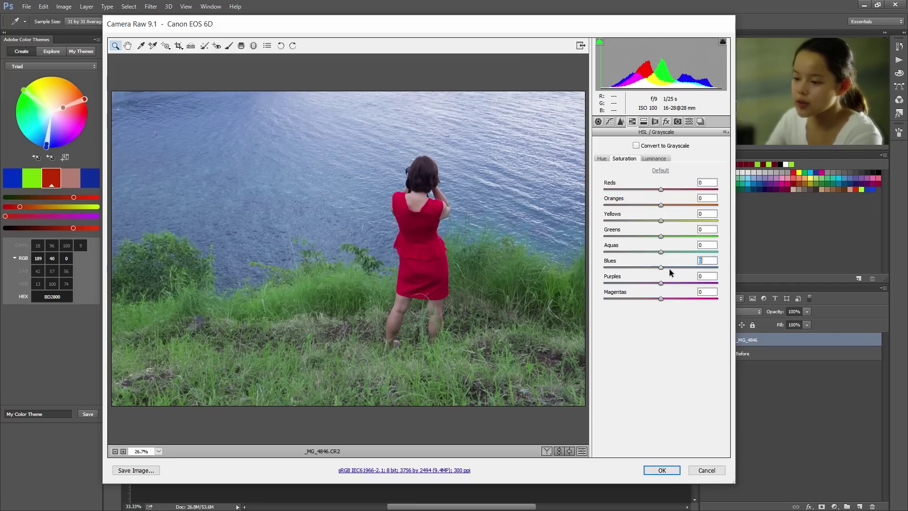
pyautogui.moveTo(668, 268); pyautogui.dragTo(688, 277)
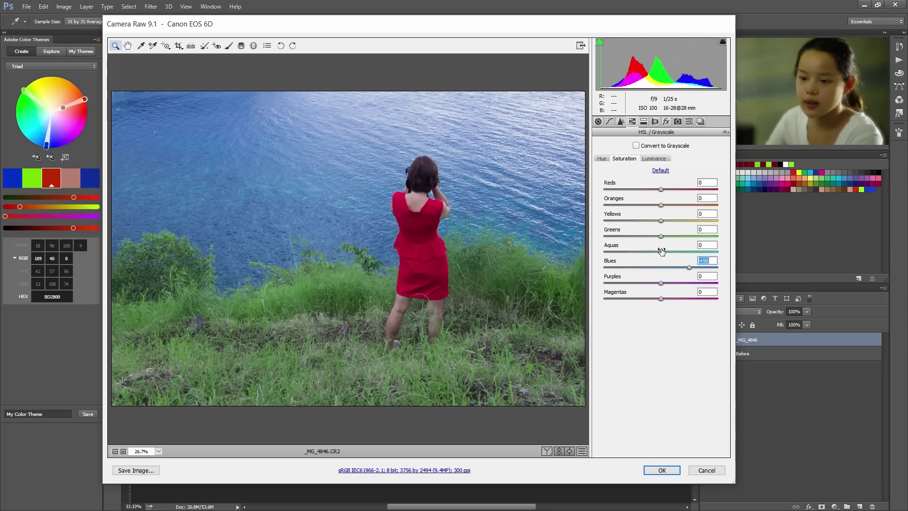
pyautogui.moveTo(660, 236); pyautogui.dragTo(691, 242)
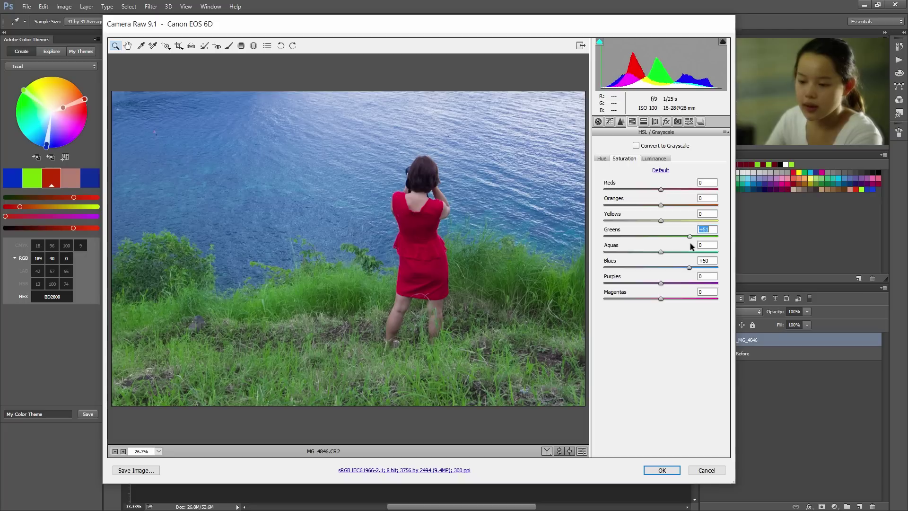
# - Under Luminance, brighten Greens, set Blues to -14 and Aquas to +29
pyautogui.click(657, 160)
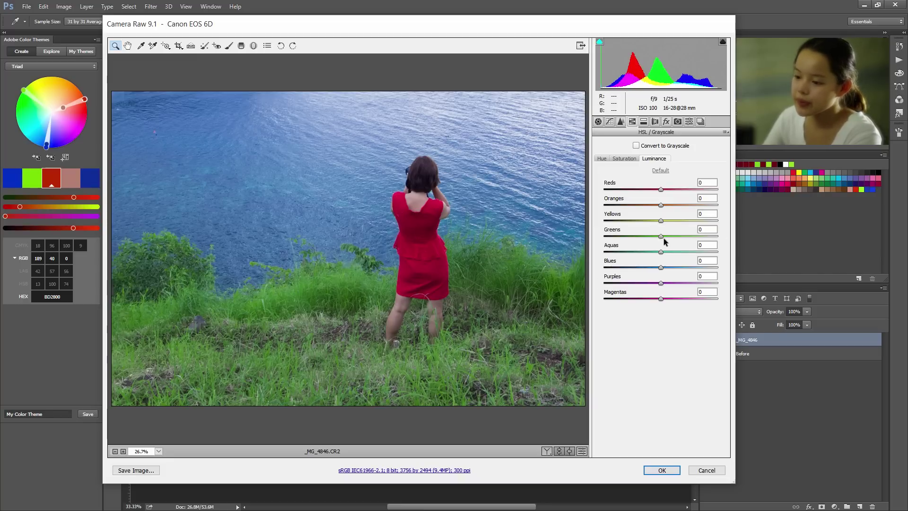
pyautogui.moveTo(660, 236); pyautogui.dragTo(673, 236)
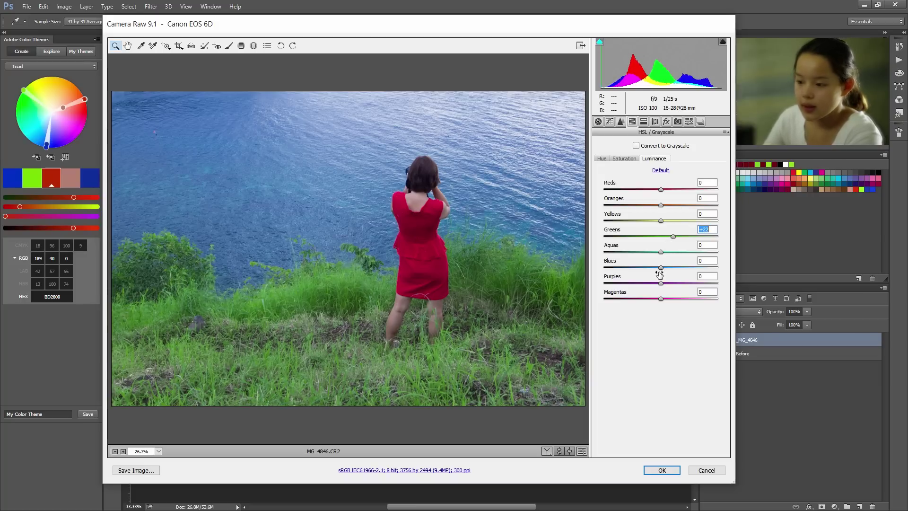
pyautogui.moveTo(659, 273); pyautogui.dragTo(655, 274)
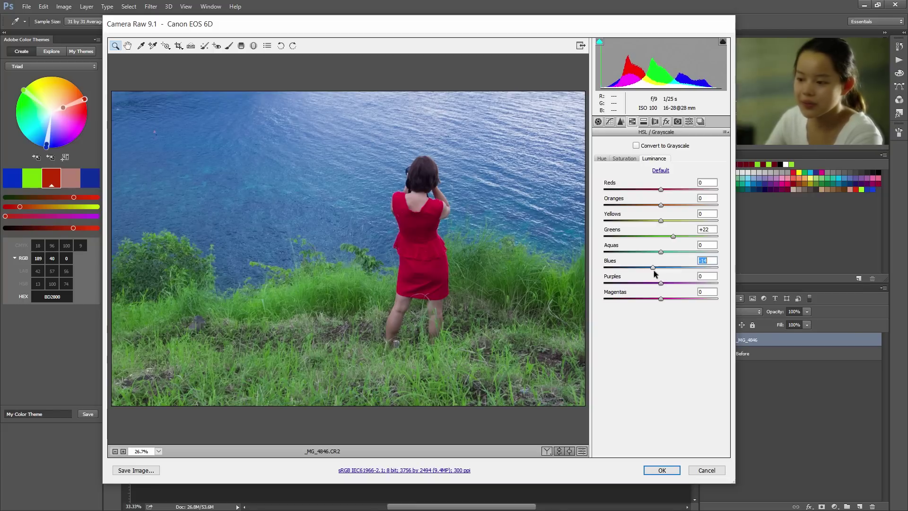
pyautogui.click(661, 253)
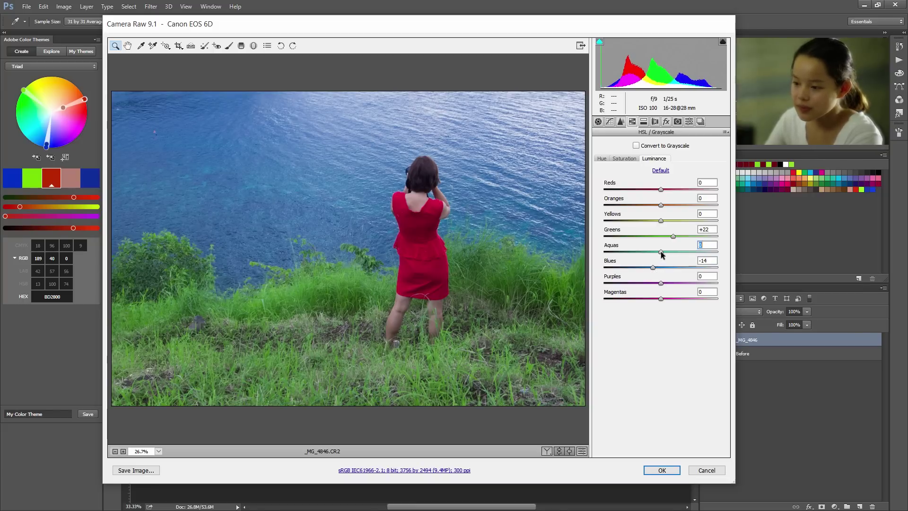
pyautogui.moveTo(662, 254); pyautogui.dragTo(679, 239)
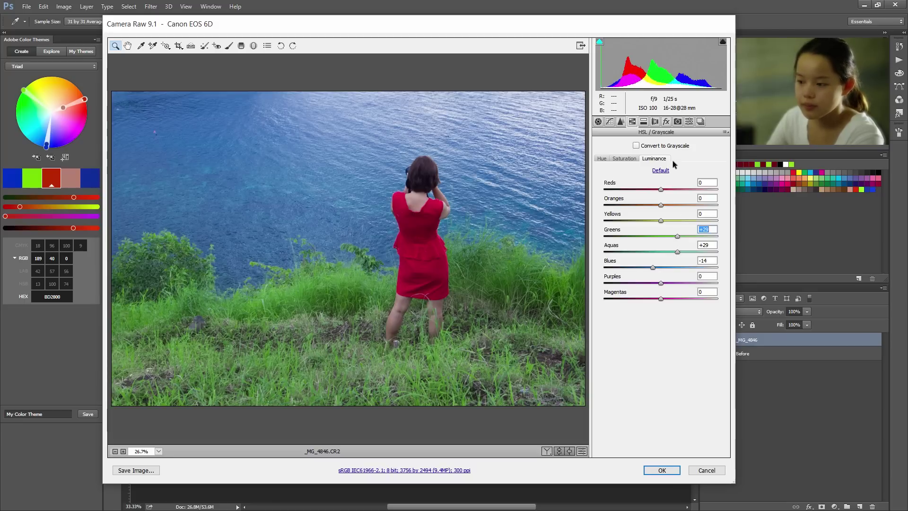
# - Set the Dehaze amount to about +8 in the Effects tab
pyautogui.click(666, 121)
pyautogui.moveTo(660, 162); pyautogui.dragTo(670, 163)
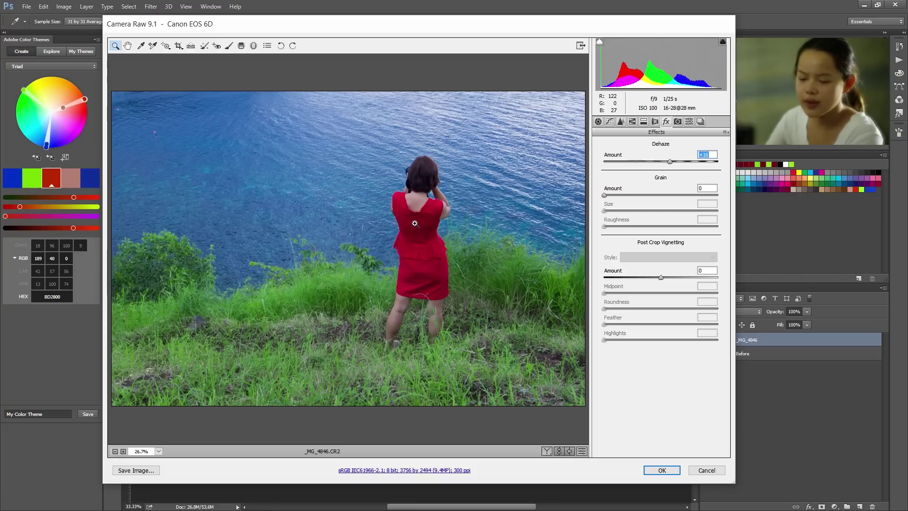
# - Drag a graduated filter from the top down to the grass line and cool its temperature
pyautogui.click(241, 46)
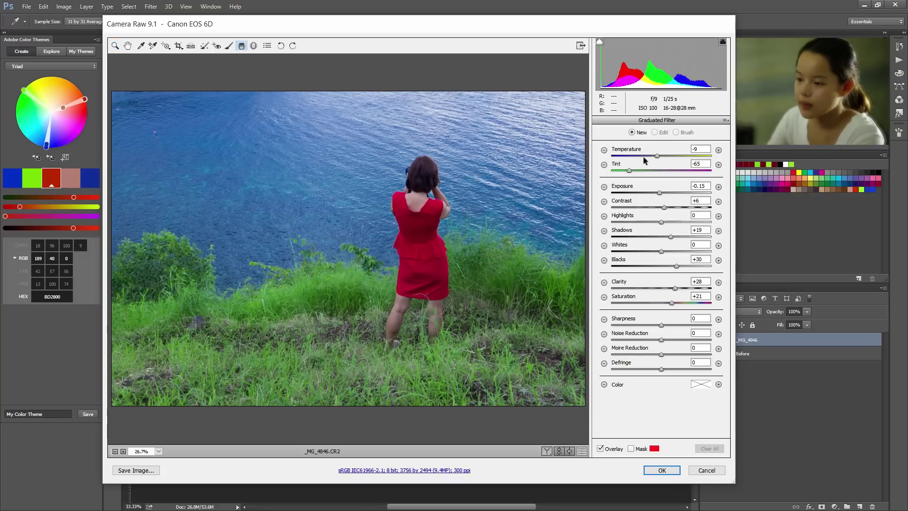
pyautogui.moveTo(339, 83); pyautogui.dragTo(347, 295)
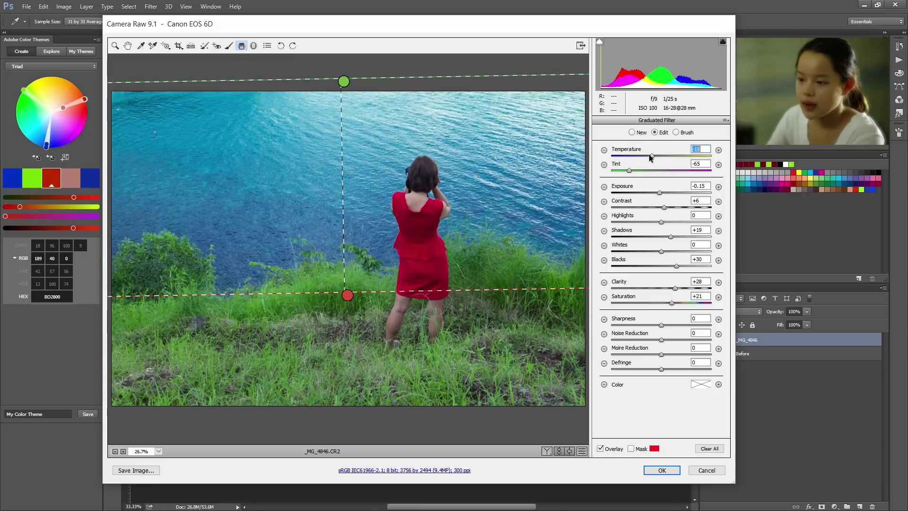
pyautogui.moveTo(650, 158)
pyautogui.mouseDown()
pyautogui.moveTo(635, 156)
pyautogui.moveTo(636, 171)
pyautogui.moveTo(651, 176)
pyautogui.moveTo(653, 163)
pyautogui.moveTo(639, 157)
pyautogui.mouseUp()
pyautogui.click(629, 170)
pyautogui.click(636, 156)
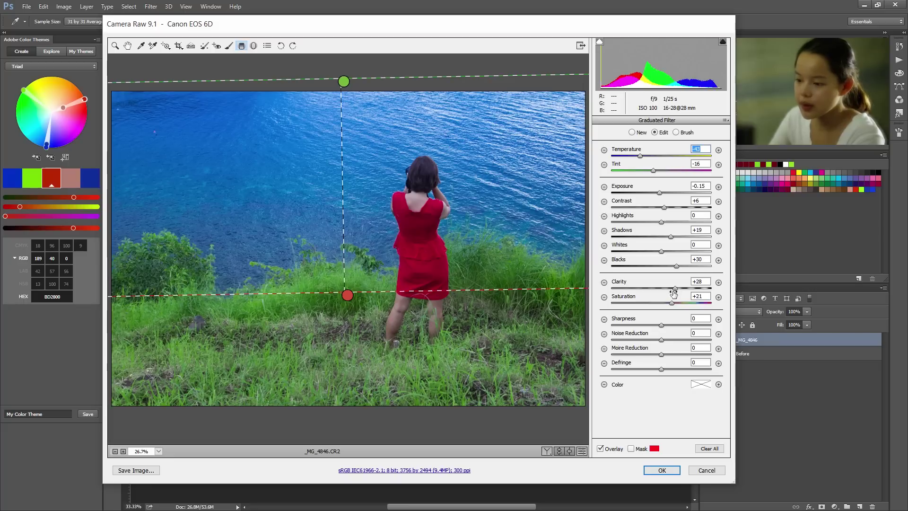
# - Lower the water filter's Clarity to +6 and Saturation to +19
pyautogui.moveTo(676, 290); pyautogui.dragTo(665, 293)
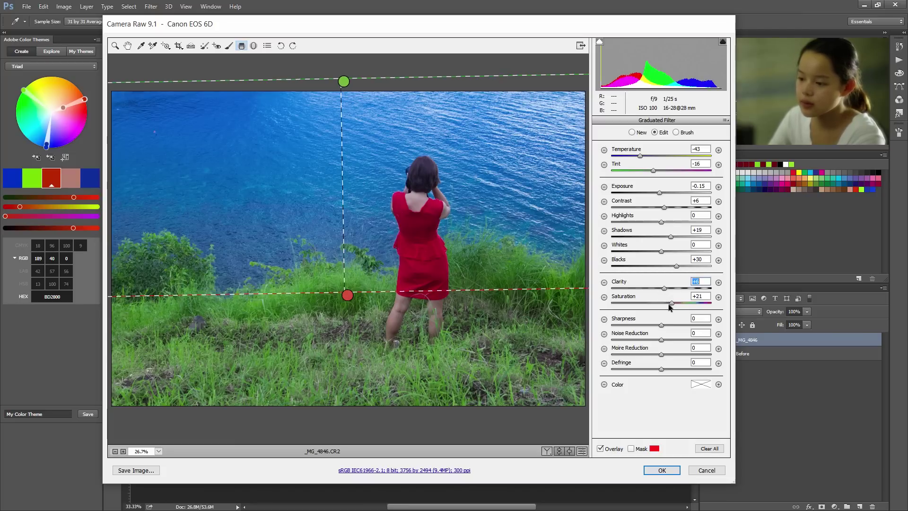
pyautogui.click(672, 302)
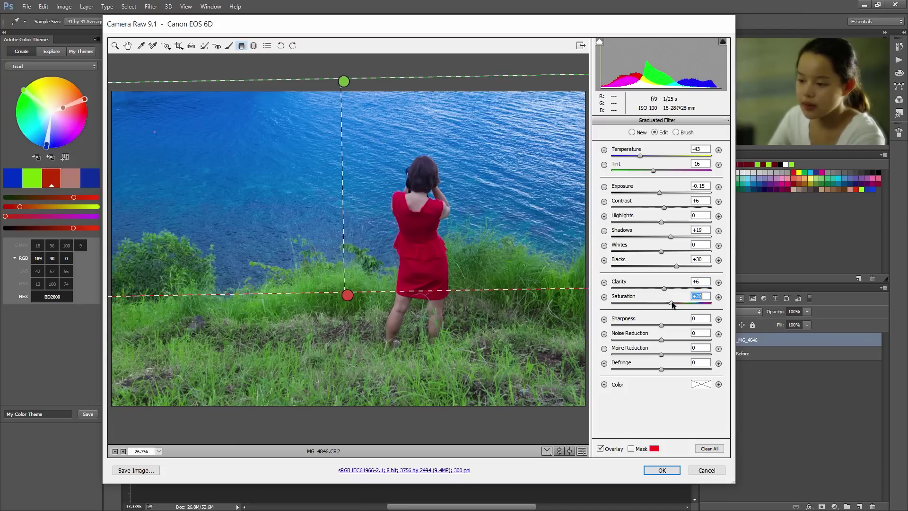
pyautogui.moveTo(672, 303); pyautogui.dragTo(671, 302)
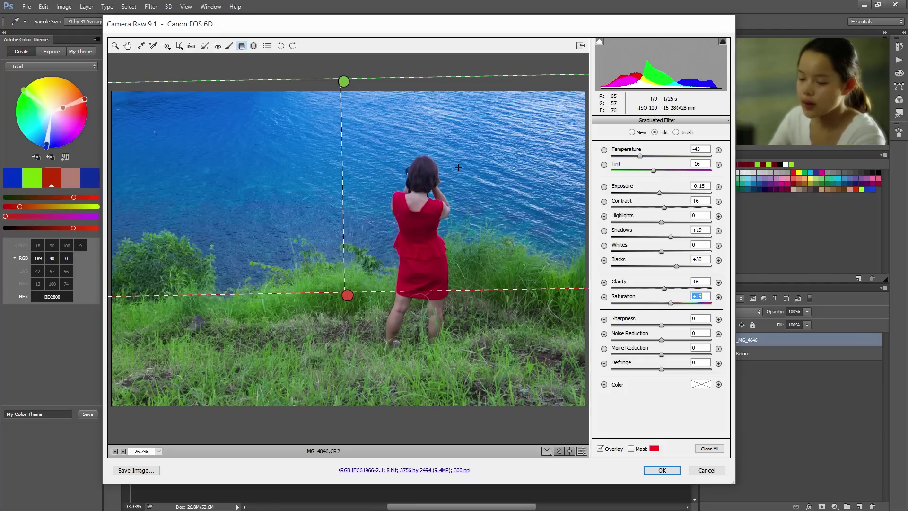
# - Brush-erase the water filter's mask from the woman's head, then hide the mask overlay
pyautogui.click(630, 448)
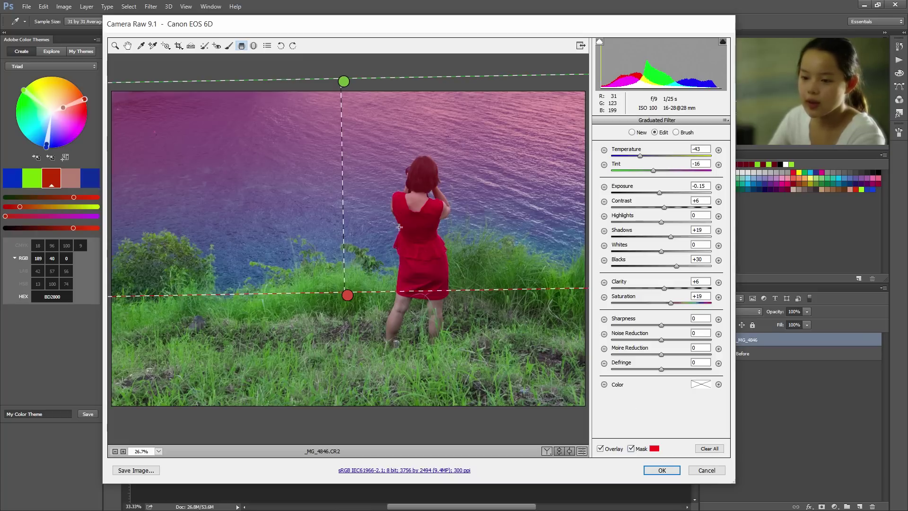
pyautogui.click(675, 134)
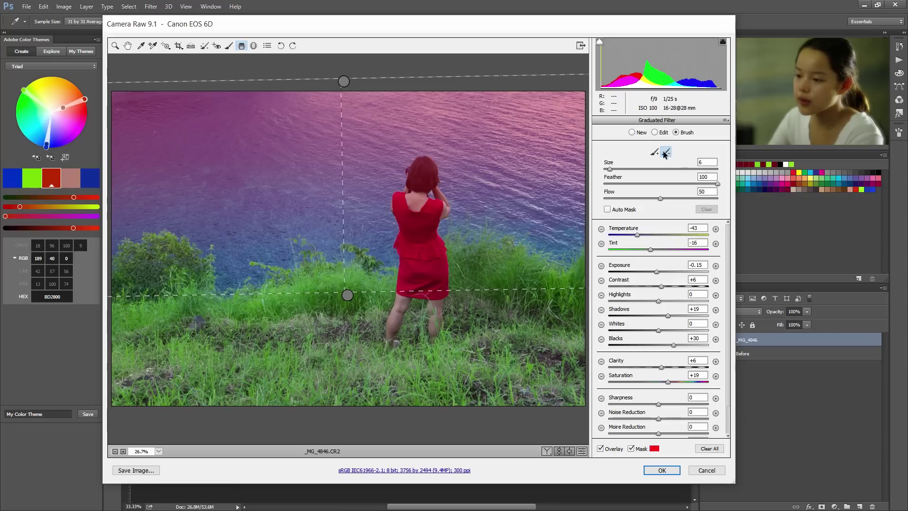
pyautogui.click(665, 152)
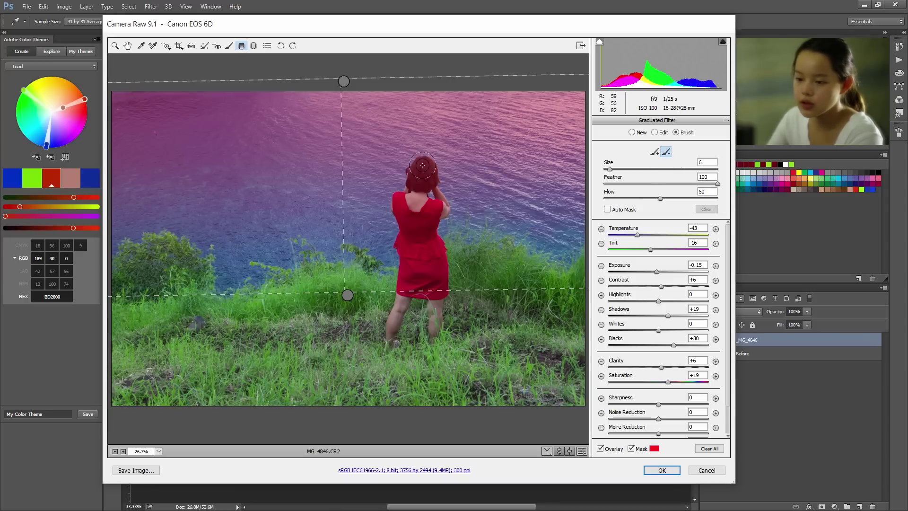
pyautogui.moveTo(422, 165)
pyautogui.mouseDown()
pyautogui.moveTo(409, 203)
pyautogui.moveTo(399, 202)
pyautogui.moveTo(435, 209)
pyautogui.moveTo(415, 250)
pyautogui.moveTo(427, 245)
pyautogui.moveTo(411, 260)
pyautogui.mouseUp()
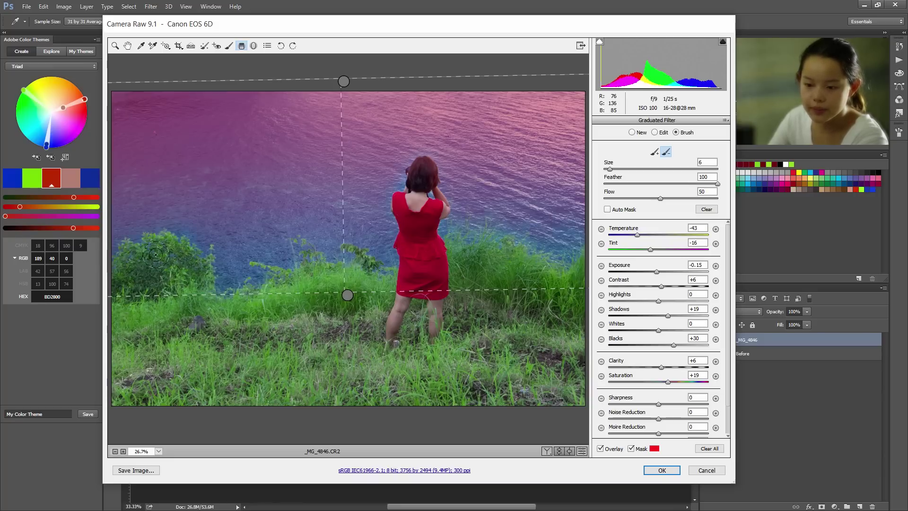
pyautogui.click(623, 448)
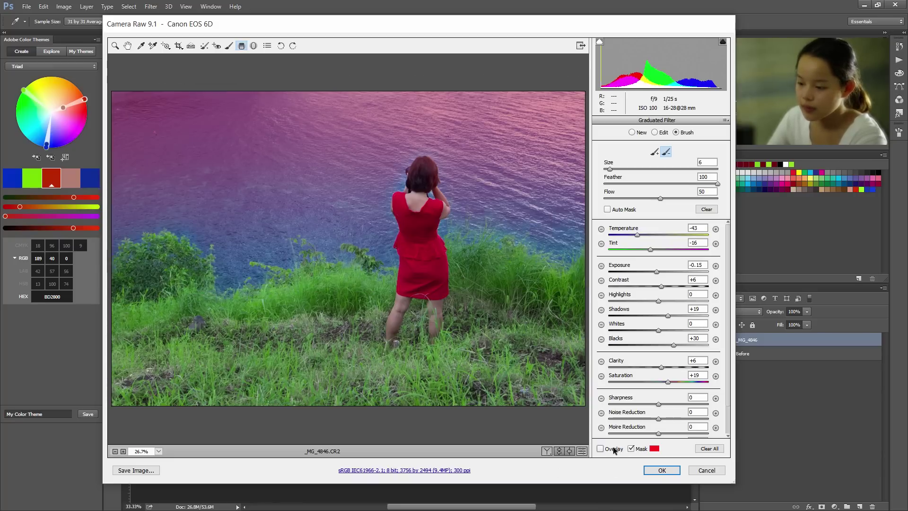
pyautogui.click(614, 449)
pyautogui.click(632, 449)
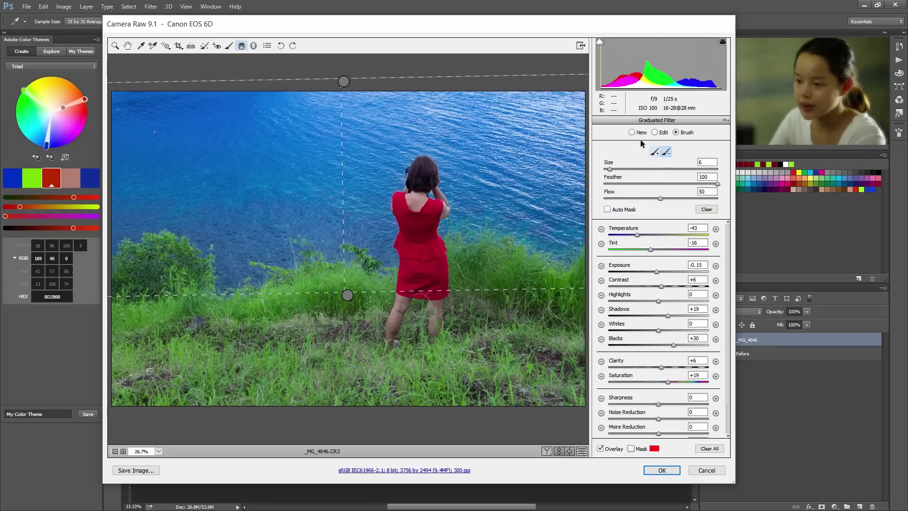
# - Add a new graduated filter from the bottom edge up to the grass with Temperature -15
pyautogui.click(654, 151)
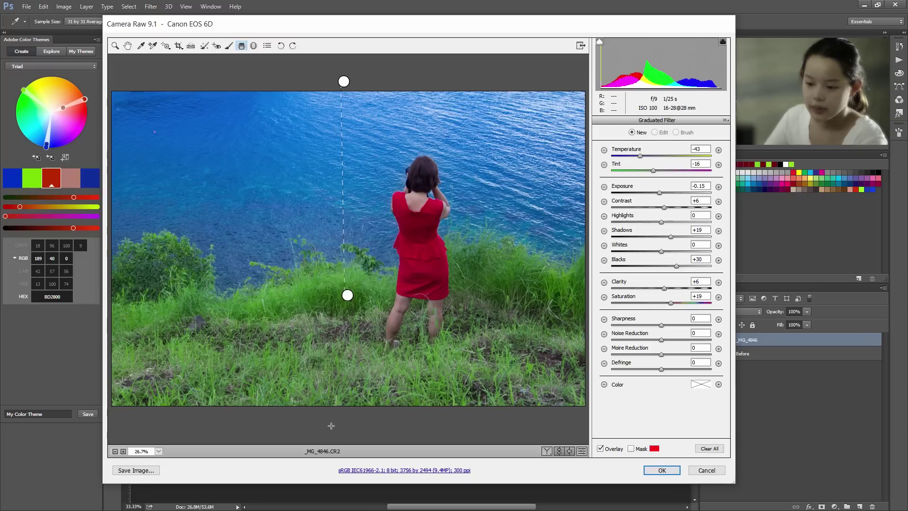
pyautogui.moveTo(335, 428); pyautogui.dragTo(331, 225)
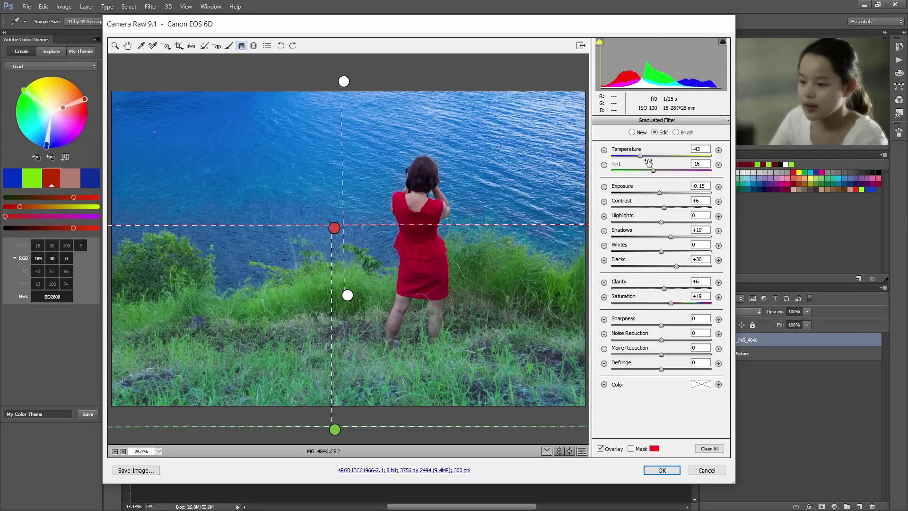
pyautogui.moveTo(640, 156)
pyautogui.mouseDown()
pyautogui.moveTo(653, 156)
pyautogui.moveTo(652, 172)
pyautogui.moveTo(636, 172)
pyautogui.mouseUp()
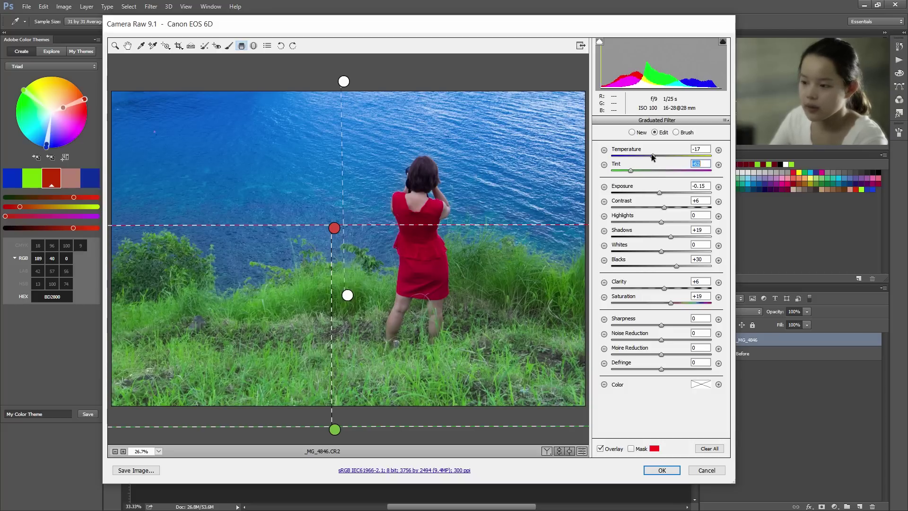
pyautogui.moveTo(651, 154); pyautogui.dragTo(652, 154)
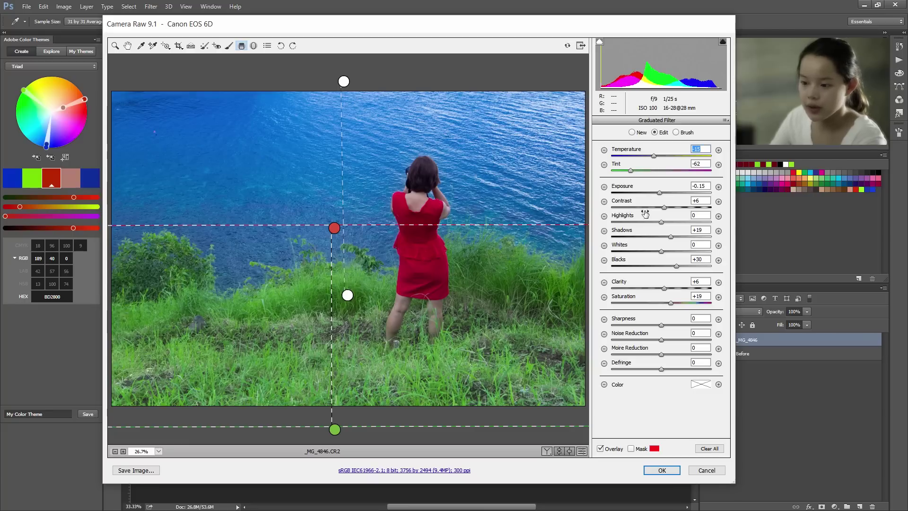
# - Set the grass filter's Exposure to -0.10 and Clarity to +29, then show its mask
pyautogui.click(661, 196)
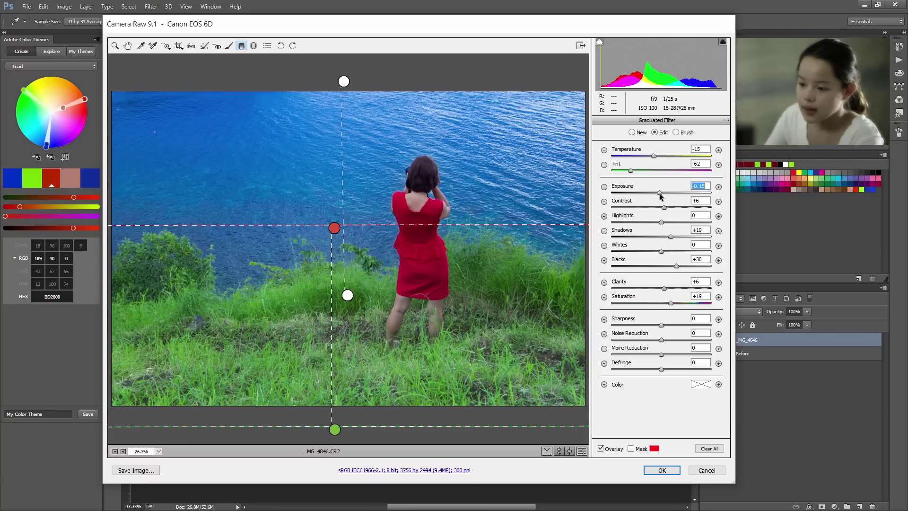
pyautogui.moveTo(660, 196); pyautogui.dragTo(661, 196)
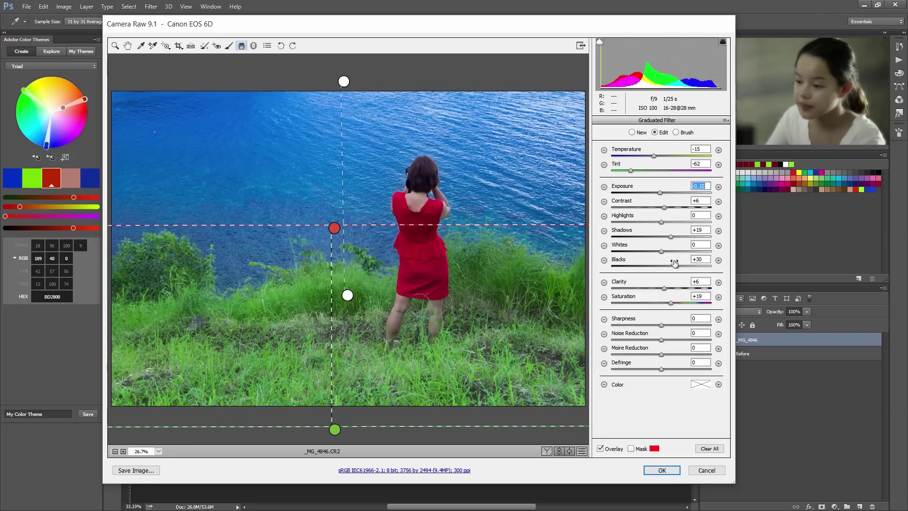
pyautogui.moveTo(665, 288); pyautogui.dragTo(677, 289)
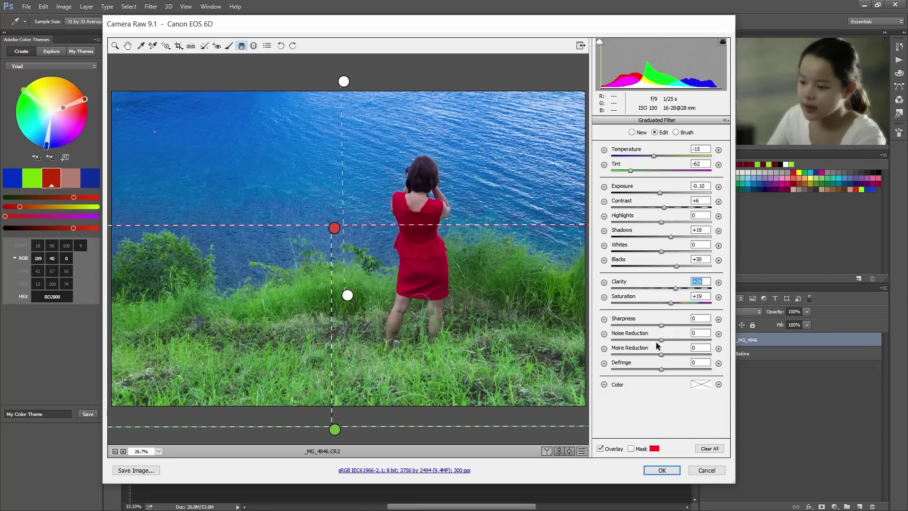
pyautogui.click(631, 448)
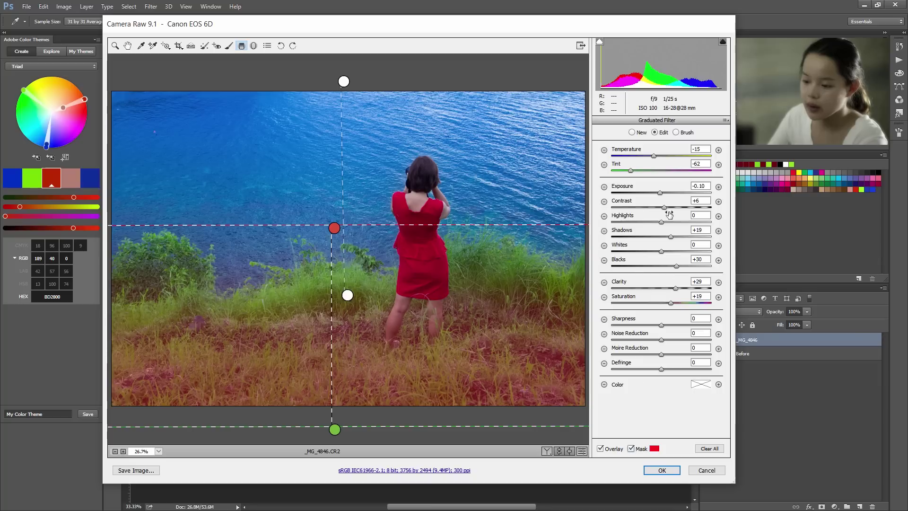
# - Erase the grass filter's mask from the woman's legs using a smaller brush
pyautogui.click(676, 133)
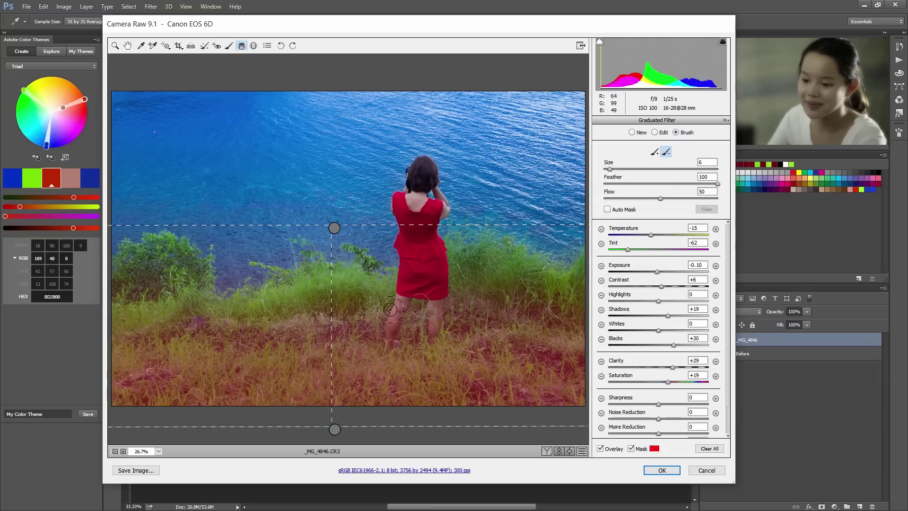
pyautogui.press('[')
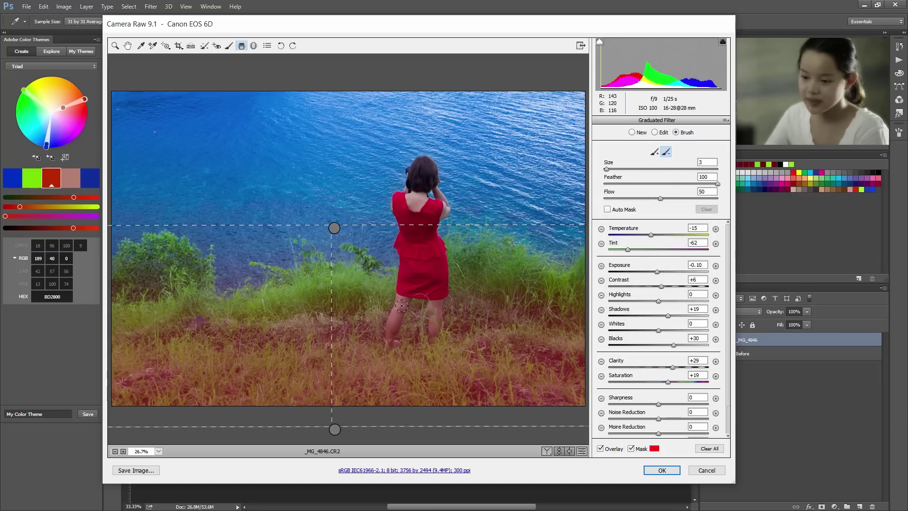
pyautogui.click(400, 303)
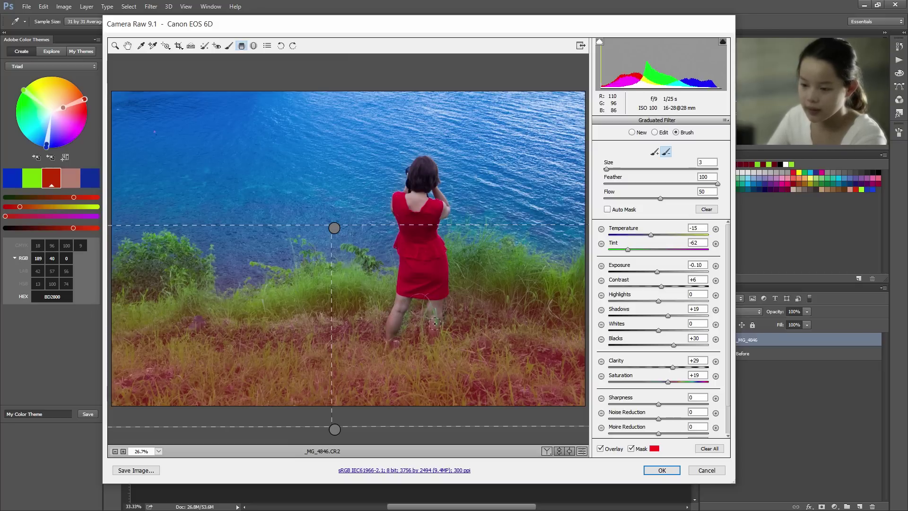
pyautogui.press(']')
pyautogui.press(']')
pyautogui.press(']')
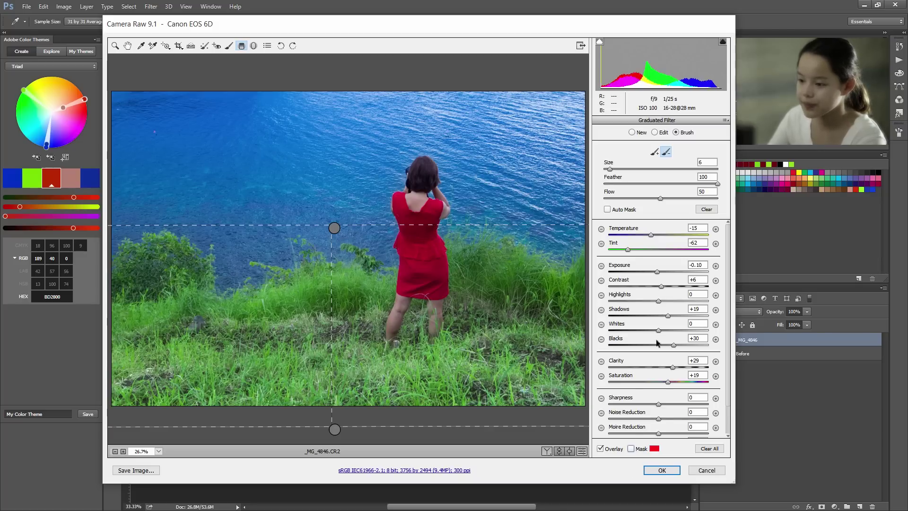
# - Apply the Camera Raw edits and toggle the _MG_4846 layer off and on to compare
pyautogui.click(662, 470)
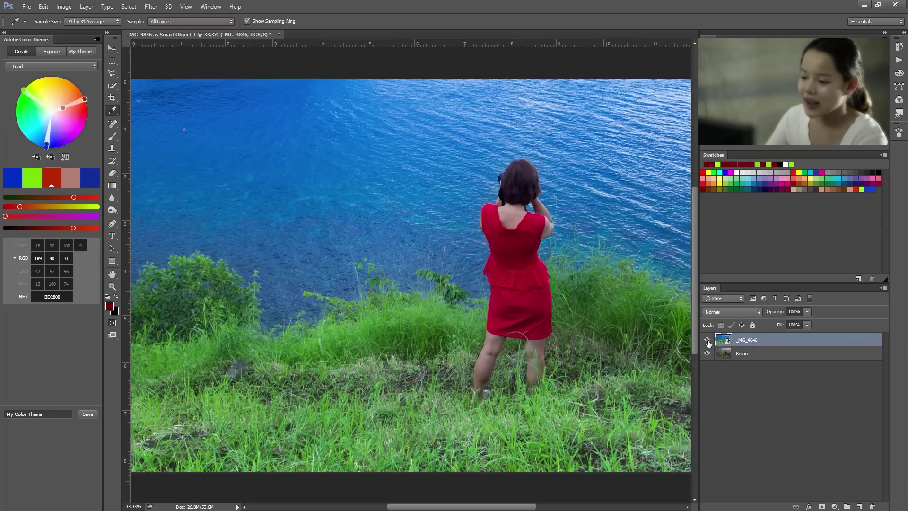
pyautogui.click(706, 340)
pyautogui.click(706, 340)
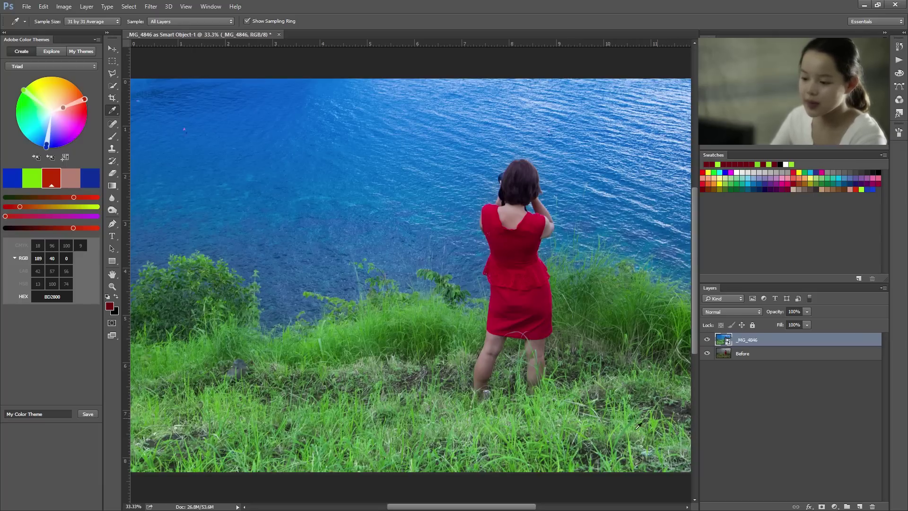
# - On a new Layer 1, brush faint green 78DB00 over the grass around the woman's legs
pyautogui.click(858, 507)
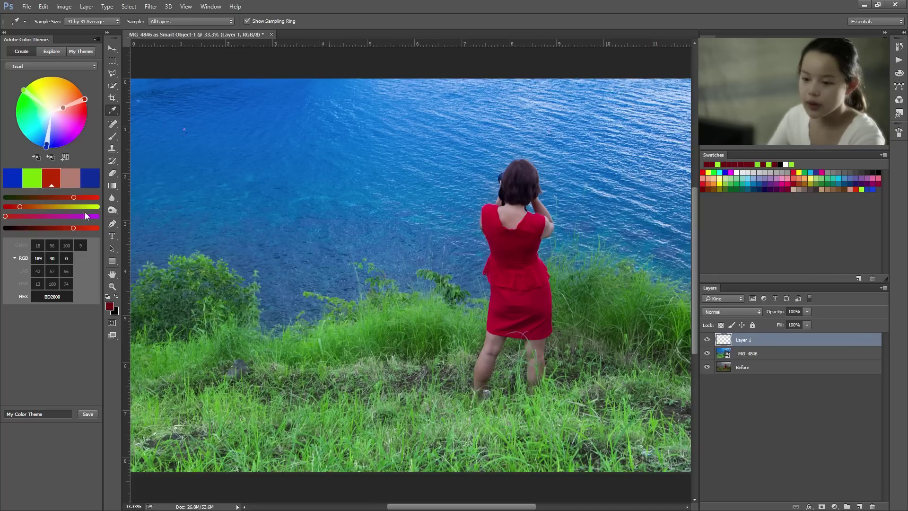
pyautogui.click(113, 137)
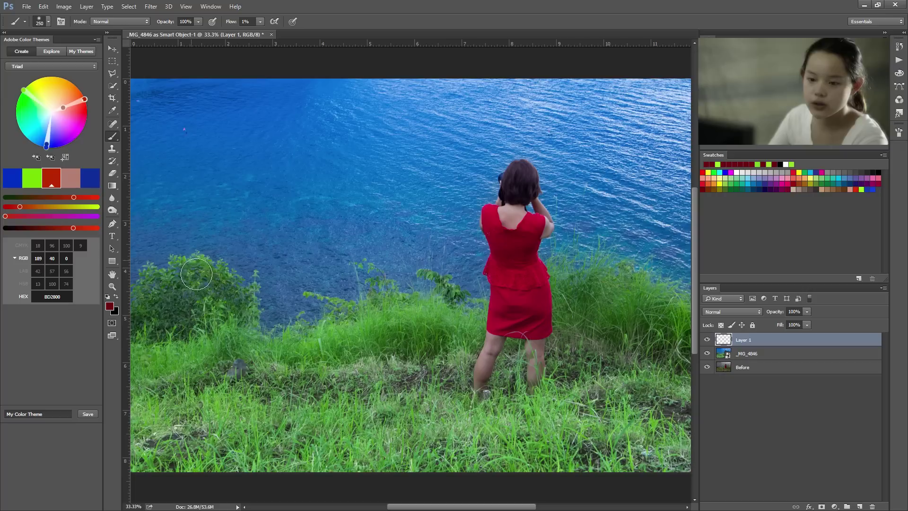
pyautogui.click(35, 177)
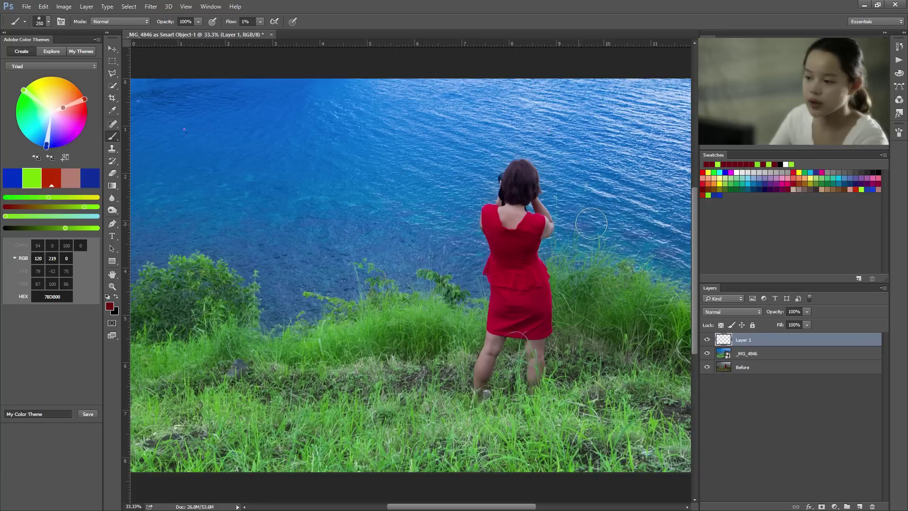
pyautogui.click(708, 194)
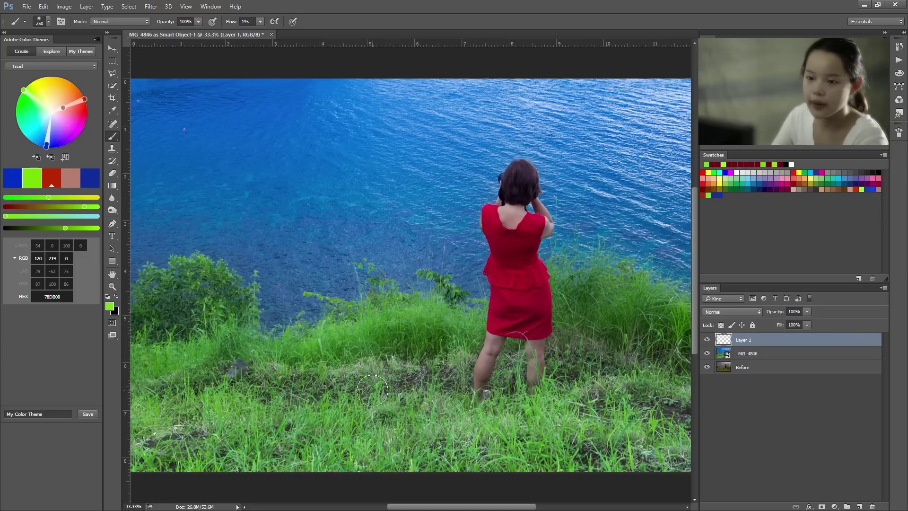
pyautogui.moveTo(373, 390)
pyautogui.mouseDown()
pyautogui.moveTo(253, 390)
pyautogui.moveTo(393, 386)
pyautogui.moveTo(198, 386)
pyautogui.moveTo(121, 411)
pyautogui.moveTo(170, 461)
pyautogui.moveTo(302, 414)
pyautogui.moveTo(155, 454)
pyautogui.moveTo(199, 457)
pyautogui.moveTo(249, 429)
pyautogui.mouseUp()
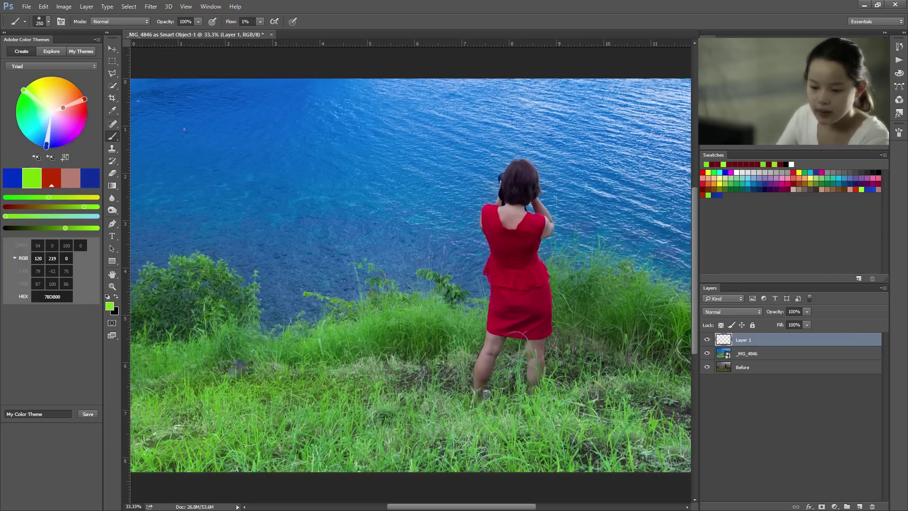
pyautogui.moveTo(174, 450)
pyautogui.mouseDown()
pyautogui.moveTo(495, 407)
pyautogui.moveTo(333, 380)
pyautogui.moveTo(427, 382)
pyautogui.moveTo(459, 364)
pyautogui.moveTo(466, 388)
pyautogui.mouseUp()
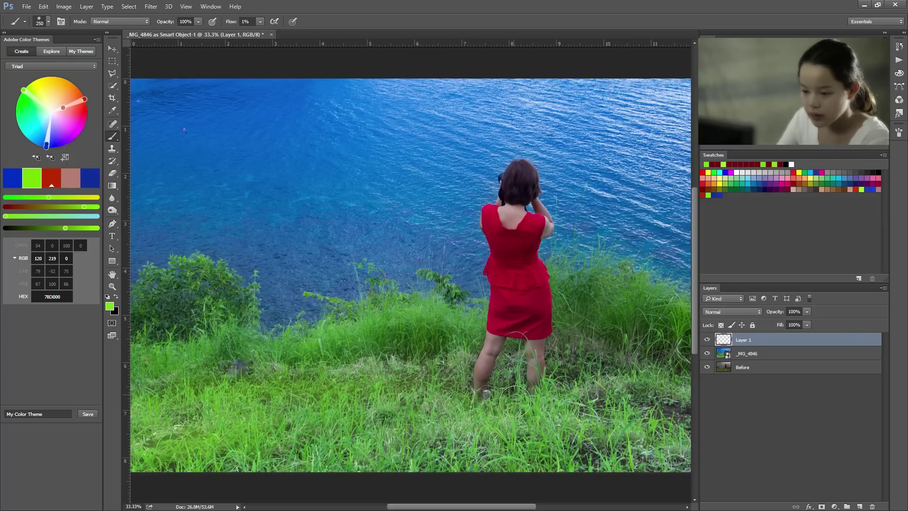
pyautogui.moveTo(514, 401)
pyautogui.mouseDown()
pyautogui.moveTo(483, 433)
pyautogui.moveTo(454, 360)
pyautogui.moveTo(459, 460)
pyautogui.moveTo(514, 425)
pyautogui.moveTo(498, 475)
pyautogui.moveTo(459, 460)
pyautogui.moveTo(471, 462)
pyautogui.moveTo(497, 441)
pyautogui.moveTo(580, 455)
pyautogui.moveTo(653, 439)
pyautogui.moveTo(556, 471)
pyautogui.moveTo(589, 472)
pyautogui.moveTo(595, 446)
pyautogui.moveTo(569, 409)
pyautogui.moveTo(598, 431)
pyautogui.moveTo(648, 427)
pyautogui.moveTo(585, 421)
pyautogui.moveTo(678, 421)
pyautogui.moveTo(685, 400)
pyautogui.moveTo(711, 398)
pyautogui.moveTo(634, 391)
pyautogui.moveTo(696, 363)
pyautogui.moveTo(635, 358)
pyautogui.moveTo(579, 388)
pyautogui.moveTo(569, 403)
pyautogui.moveTo(556, 394)
pyautogui.moveTo(596, 314)
pyautogui.moveTo(543, 367)
pyautogui.moveTo(569, 424)
pyautogui.moveTo(551, 393)
pyautogui.moveTo(569, 360)
pyautogui.moveTo(552, 407)
pyautogui.moveTo(470, 441)
pyautogui.moveTo(368, 437)
pyautogui.moveTo(324, 454)
pyautogui.moveTo(276, 451)
pyautogui.moveTo(353, 452)
pyautogui.moveTo(321, 460)
pyautogui.moveTo(307, 452)
pyautogui.moveTo(332, 446)
pyautogui.moveTo(270, 412)
pyautogui.moveTo(346, 393)
pyautogui.moveTo(376, 397)
pyautogui.moveTo(341, 380)
pyautogui.moveTo(190, 389)
pyautogui.moveTo(211, 379)
pyautogui.moveTo(541, 421)
pyautogui.moveTo(682, 416)
pyautogui.moveTo(640, 410)
pyautogui.mouseUp()
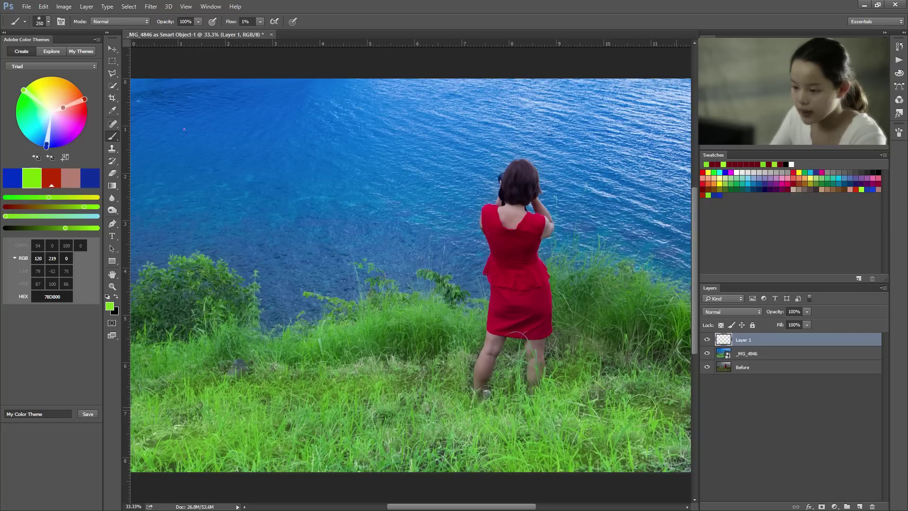
# - Lower Layer 1's opacity slightly
pyautogui.click(807, 313)
pyautogui.moveTo(807, 322); pyautogui.dragTo(801, 324)
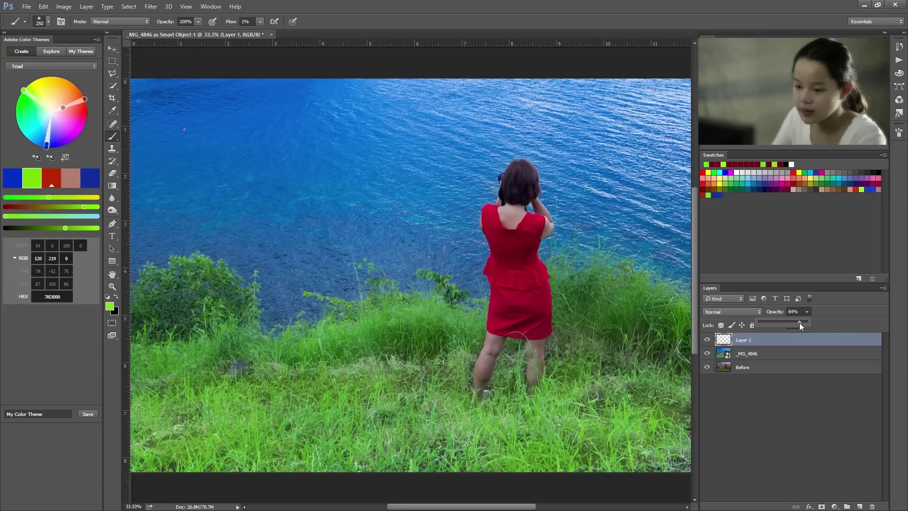
pyautogui.click(801, 402)
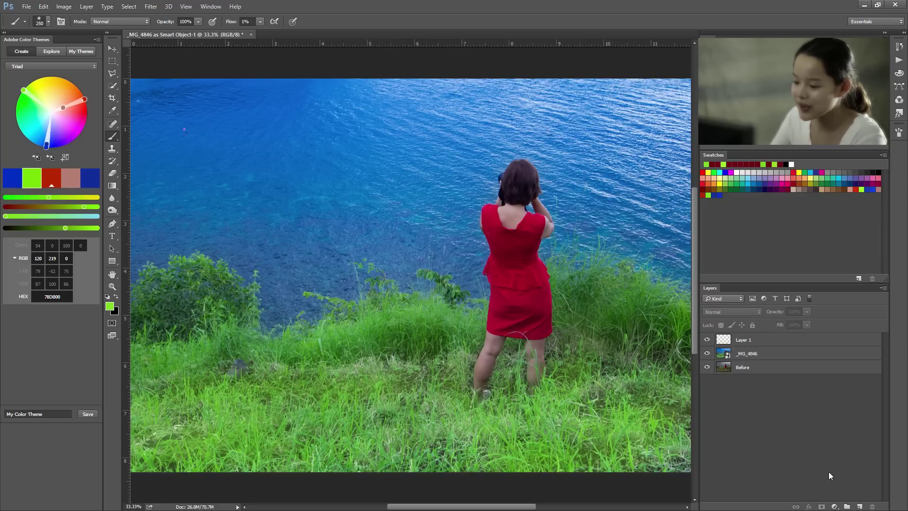
# - Add a Curves layer, raising the highlight point and lowering the shadow point of the RGB curve
pyautogui.click(835, 506)
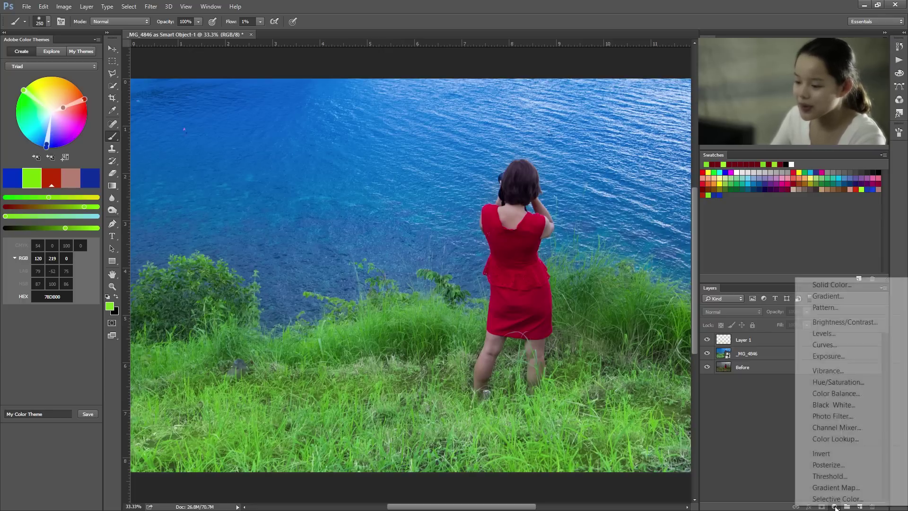
pyautogui.click(827, 346)
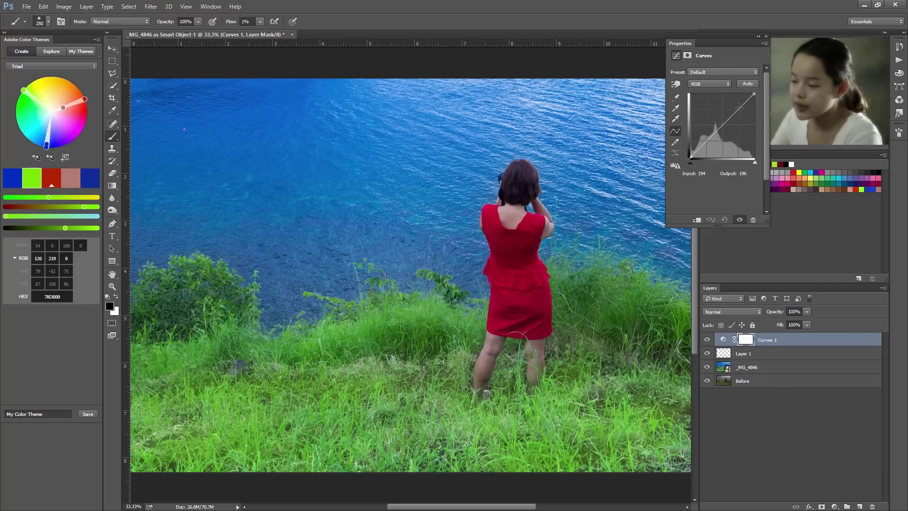
pyautogui.click(740, 108)
pyautogui.moveTo(740, 108); pyautogui.dragTo(738, 106)
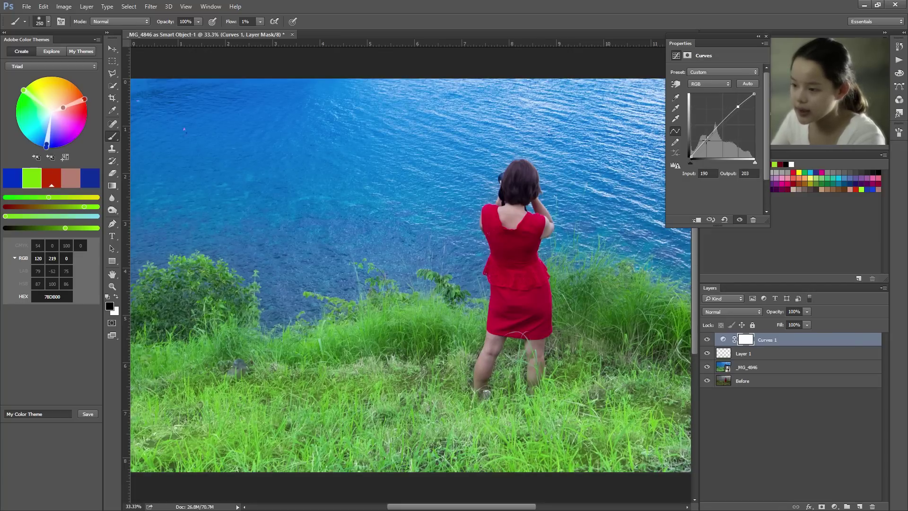
pyautogui.moveTo(707, 140); pyautogui.dragTo(707, 141)
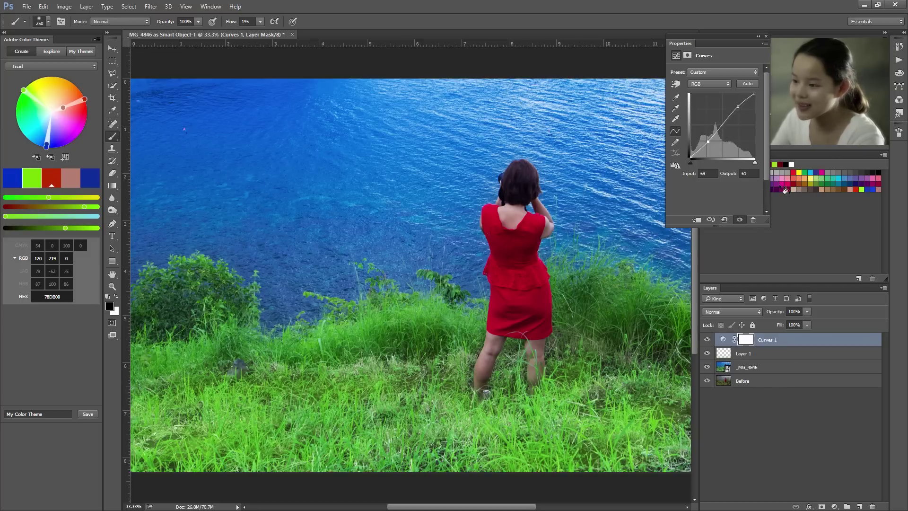
pyautogui.click(766, 37)
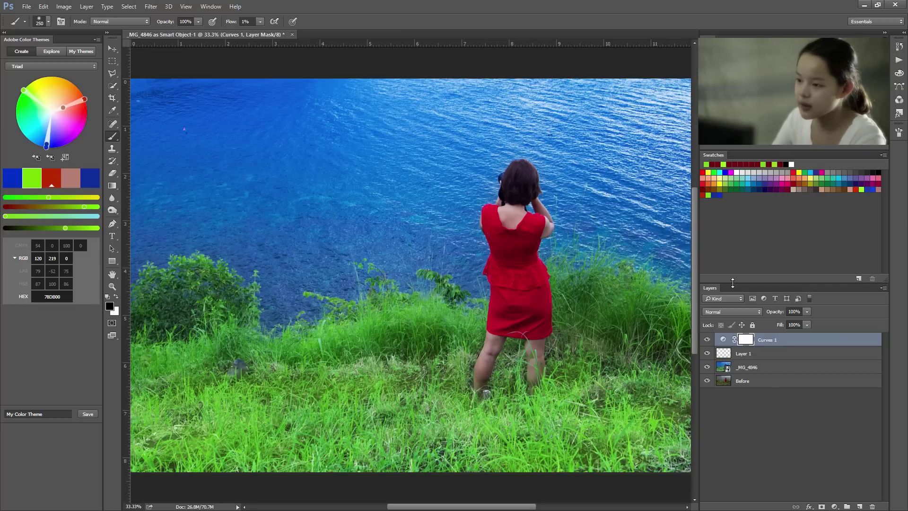
# - Reopen _MG_4846 in Camera Raw and add a post-crop vignette: Amount -19, Roundness +28, softer feather
pyautogui.click(727, 372)
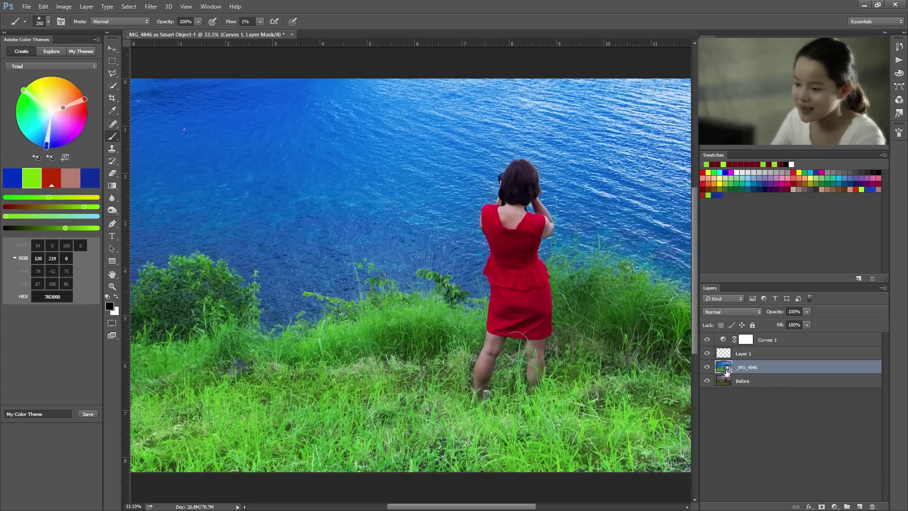
pyautogui.doubleClick(727, 372)
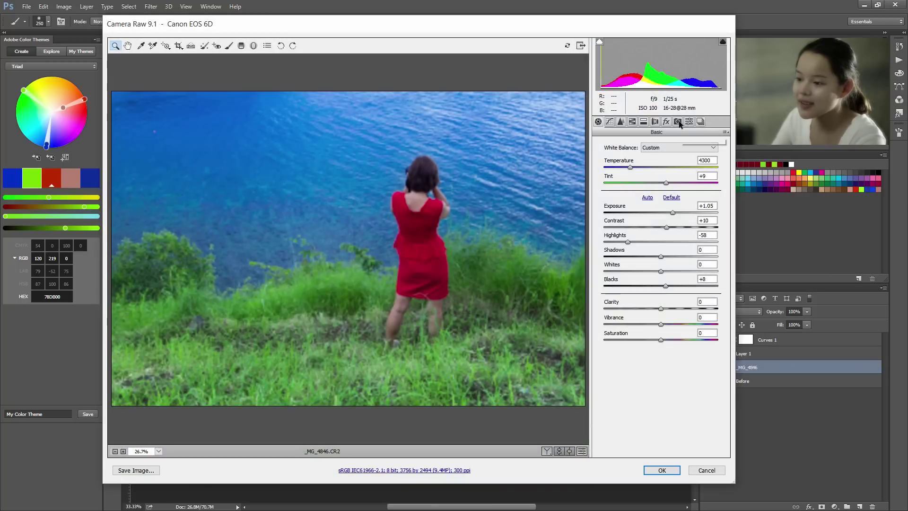
pyautogui.click(667, 122)
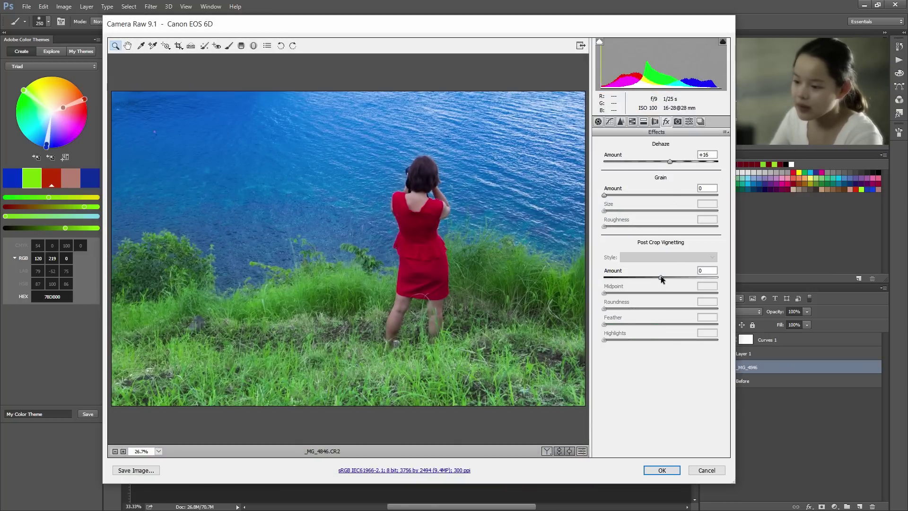
pyautogui.moveTo(661, 278); pyautogui.dragTo(649, 281)
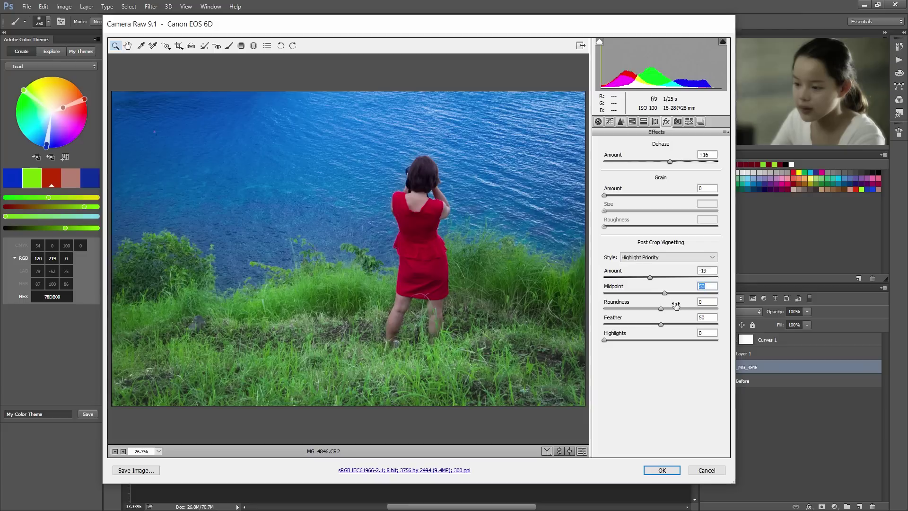
pyautogui.moveTo(675, 308); pyautogui.dragTo(678, 310)
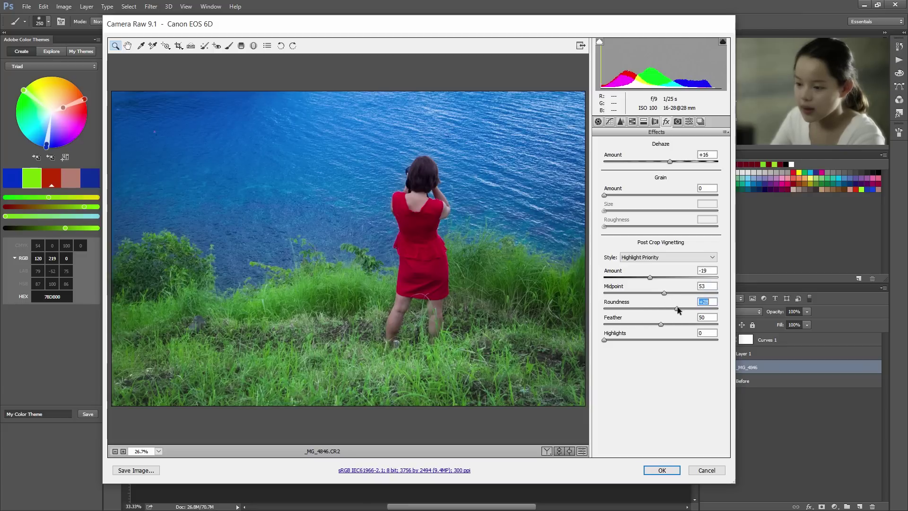
pyautogui.click(694, 324)
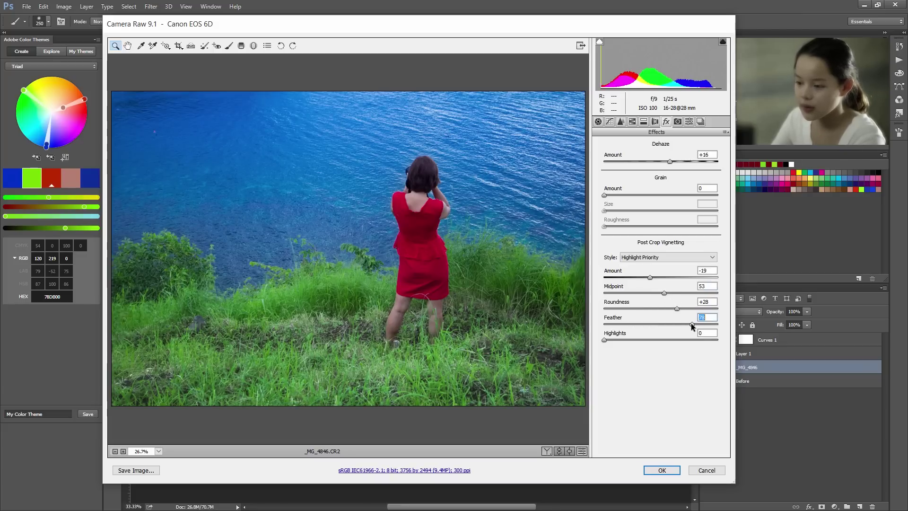
pyautogui.click(670, 469)
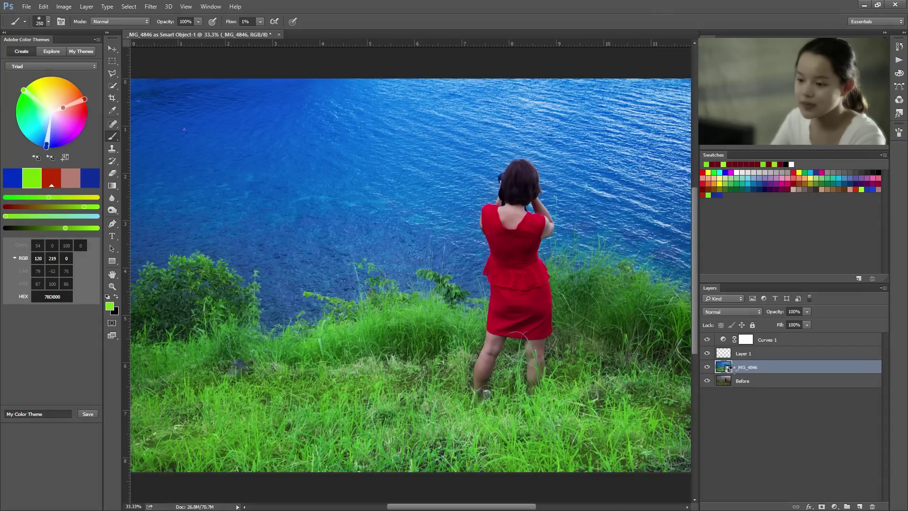
# - Group Curves 1, Layer 1 and _MG_4846 into Group 1, then toggle its visibility to compare
pyautogui.keyDown('shift'); pyautogui.click(766, 343); pyautogui.keyUp('shift')
pyautogui.hotkey('ctrl', 'g')
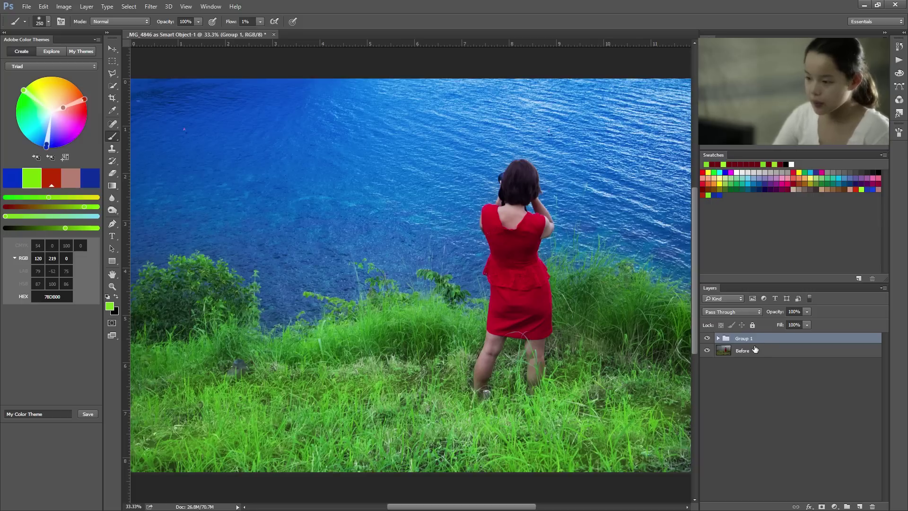
pyautogui.click(708, 339)
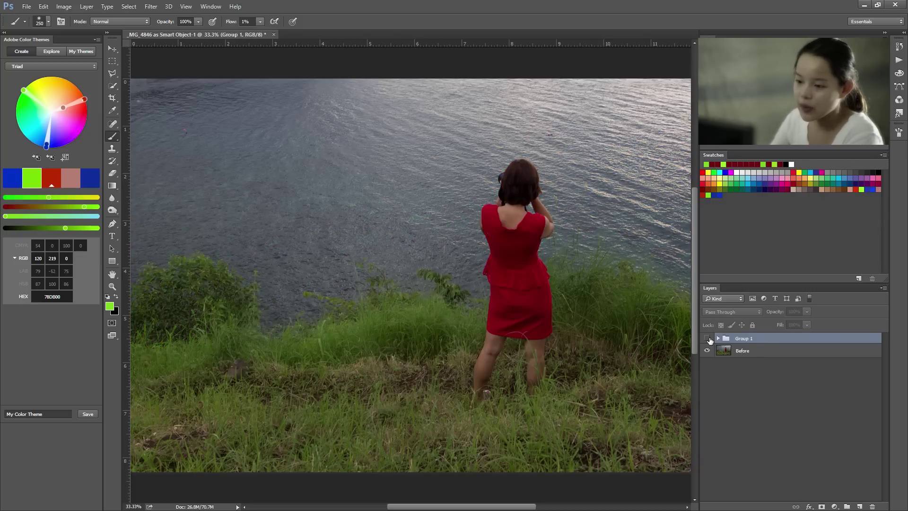
pyautogui.click(707, 338)
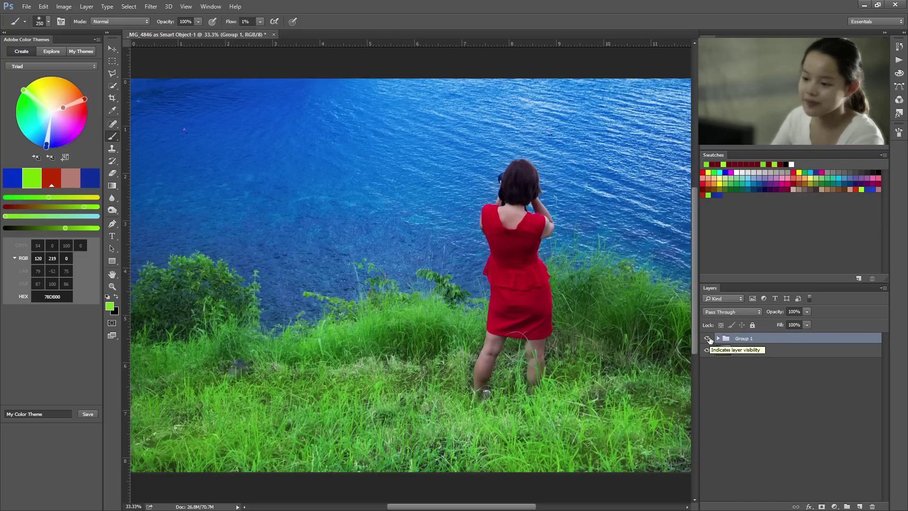